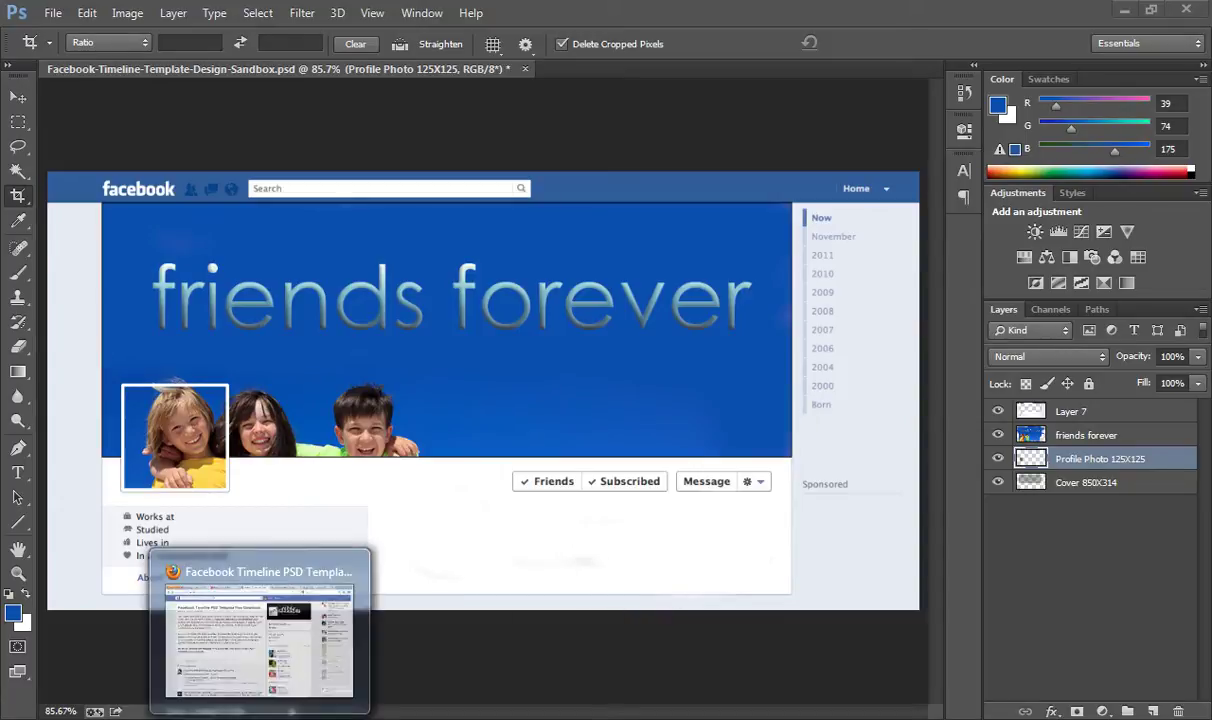
# Step: Bring up the Facebook note 'Facebook Timeline PSD Template Free Download' and scroll through the post
pyautogui.click(284, 640)
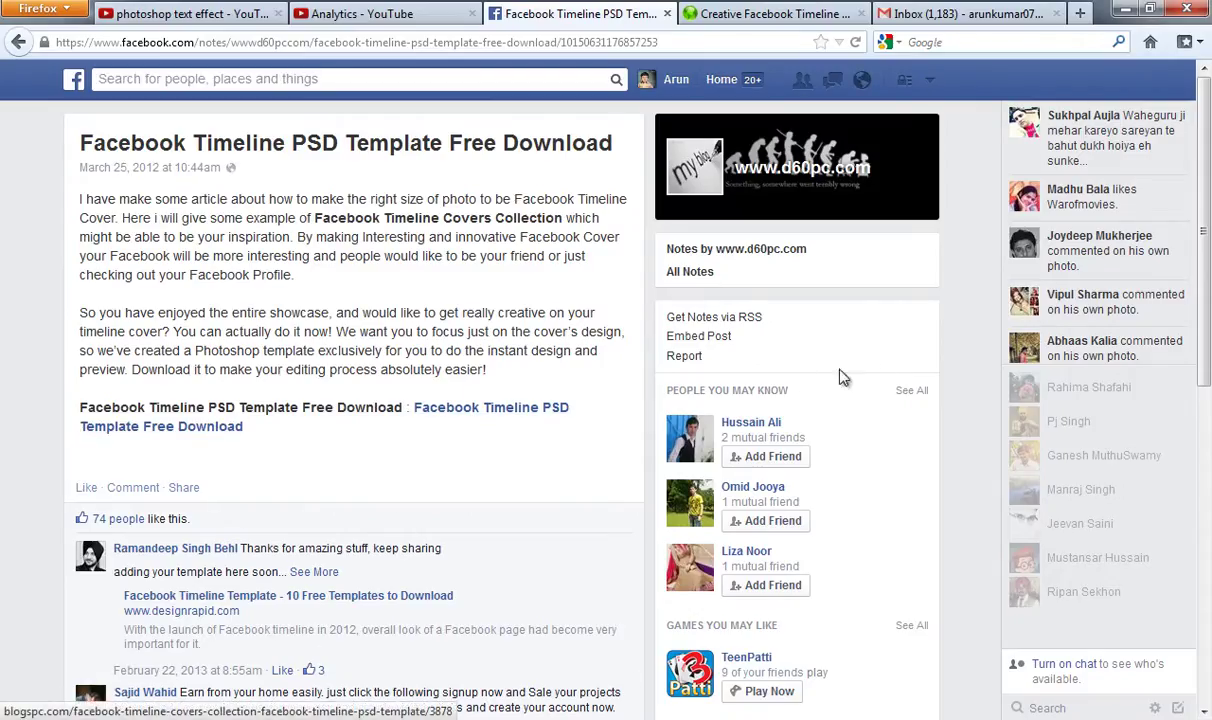
pyautogui.scroll(-3, 1205, 150)
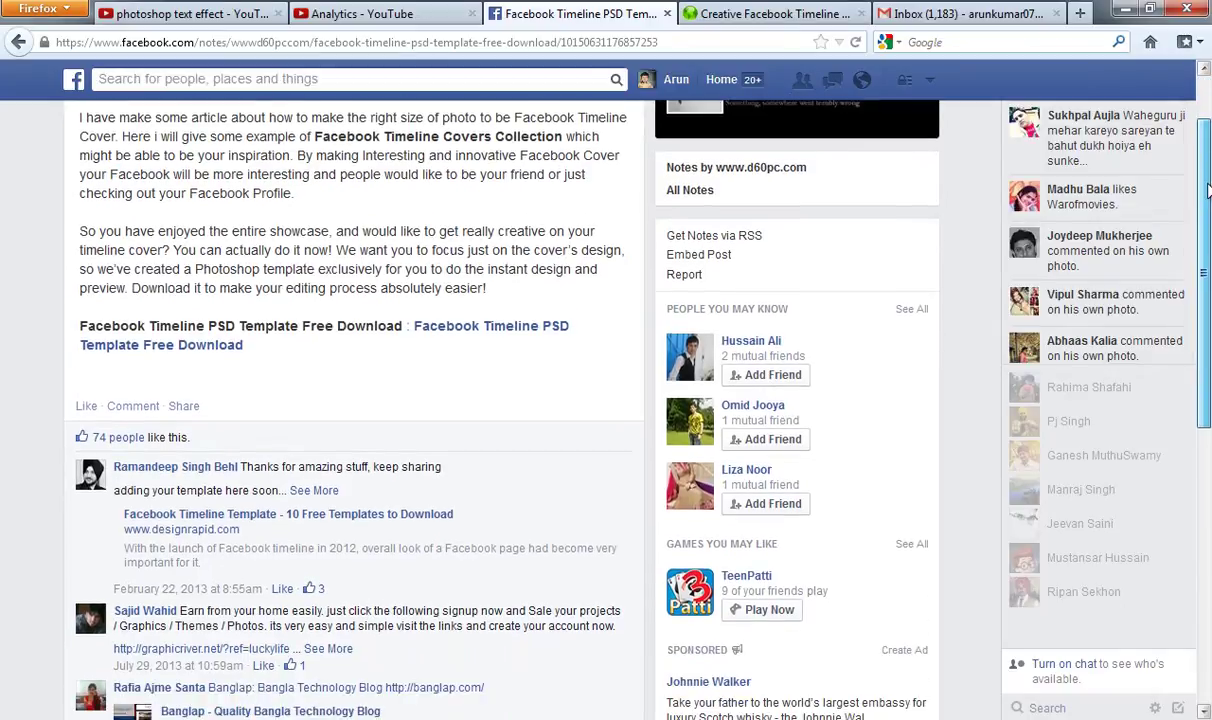
pyautogui.scroll(3, 1205, 150)
pyautogui.moveTo(1208, 155)
pyautogui.mouseDown()
pyautogui.moveTo(1208, 183)
pyautogui.moveTo(1208, 135)
pyautogui.mouseUp()
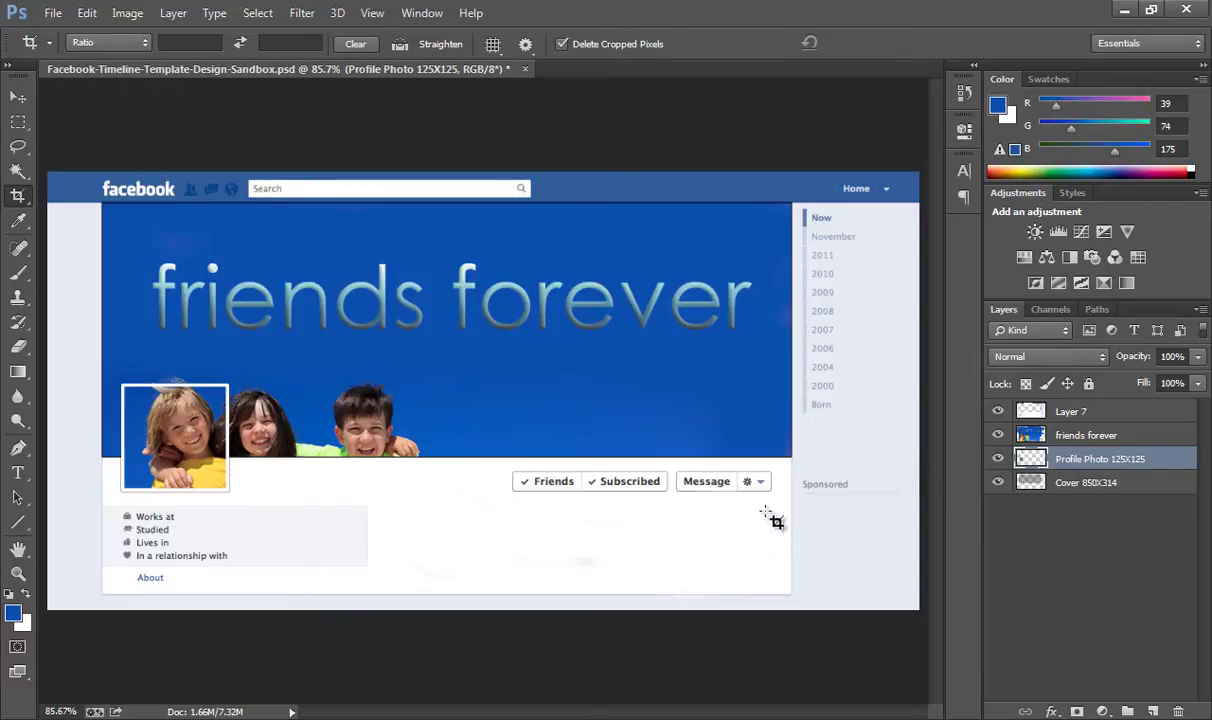
pyautogui.hotkey('alt', 'Tab')
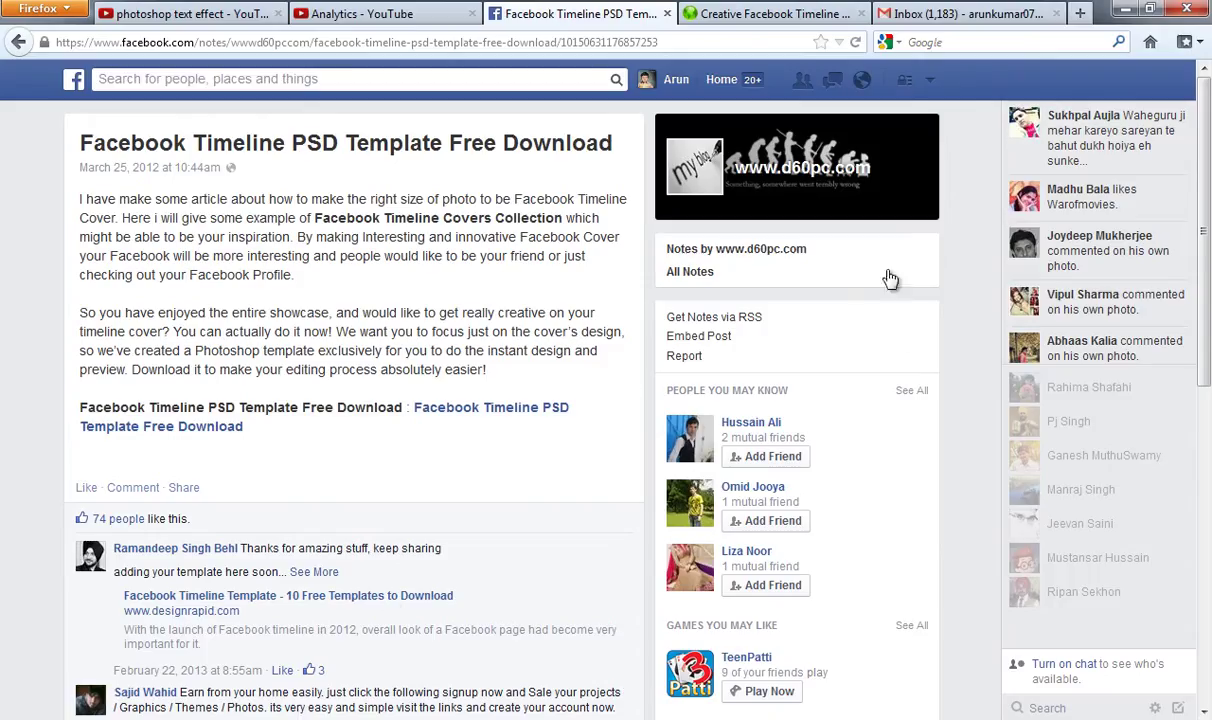
pyautogui.scroll(-2, 1200, 280)
pyautogui.moveTo(1200, 287); pyautogui.dragTo(1203, 238)
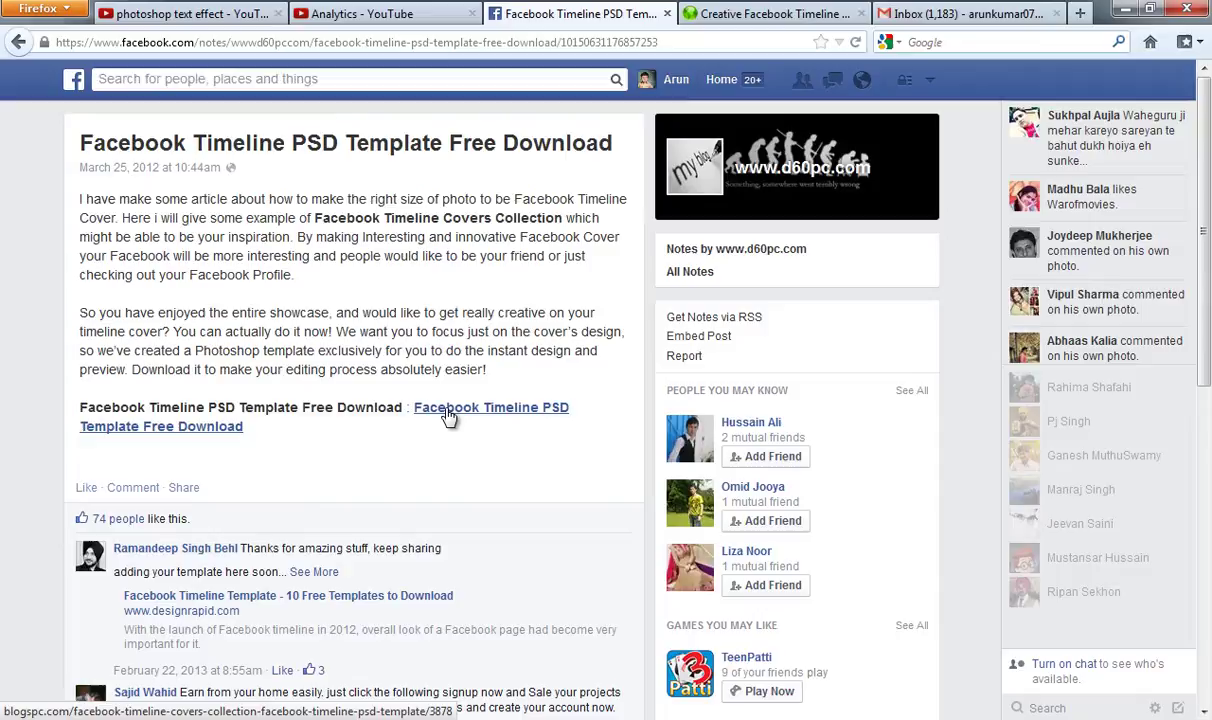
# Step: Browse the Blogs PC covers collection article, check the Facebook note's address, then return to the article
pyautogui.click(736, 14)
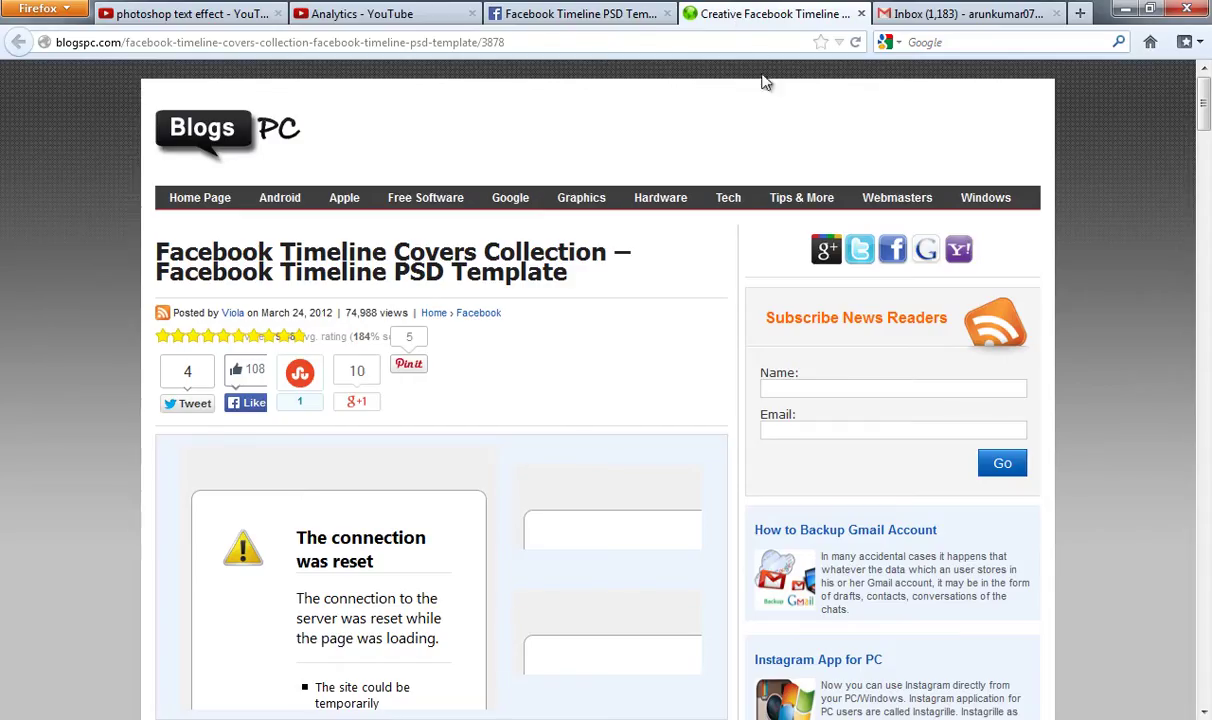
pyautogui.moveTo(1202, 108); pyautogui.dragTo(1017, 81)
pyautogui.click(547, 17)
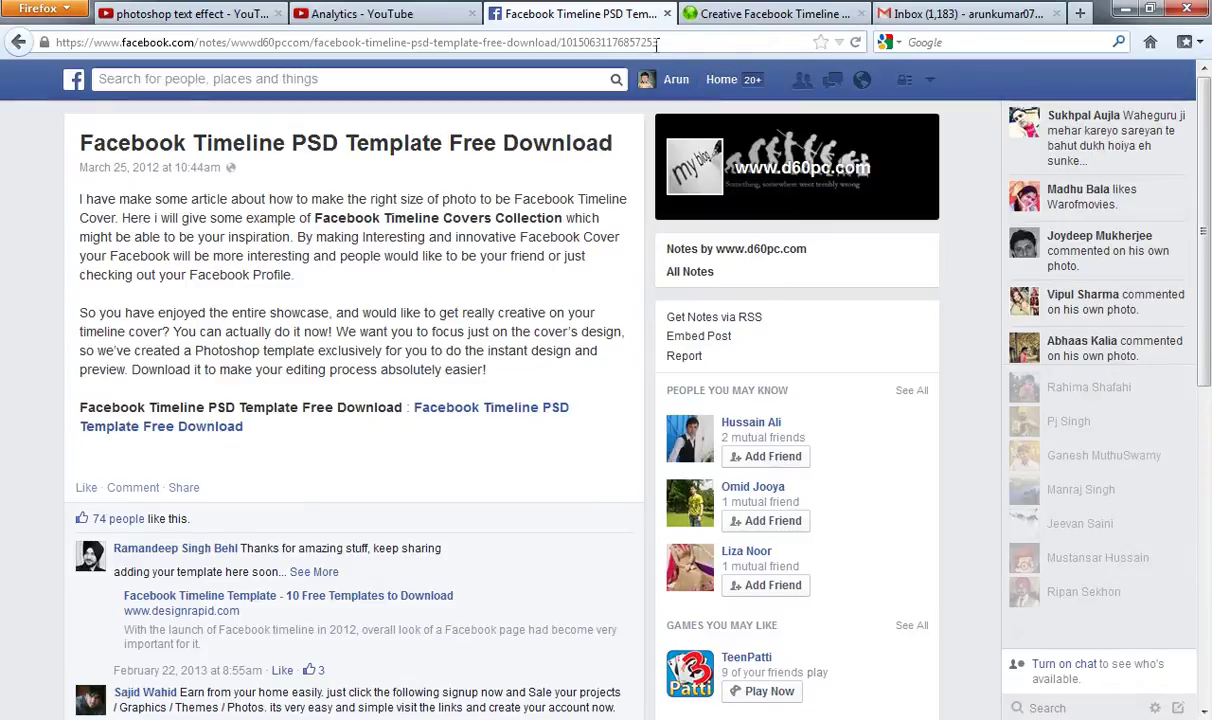
pyautogui.click(619, 45)
pyautogui.click(730, 19)
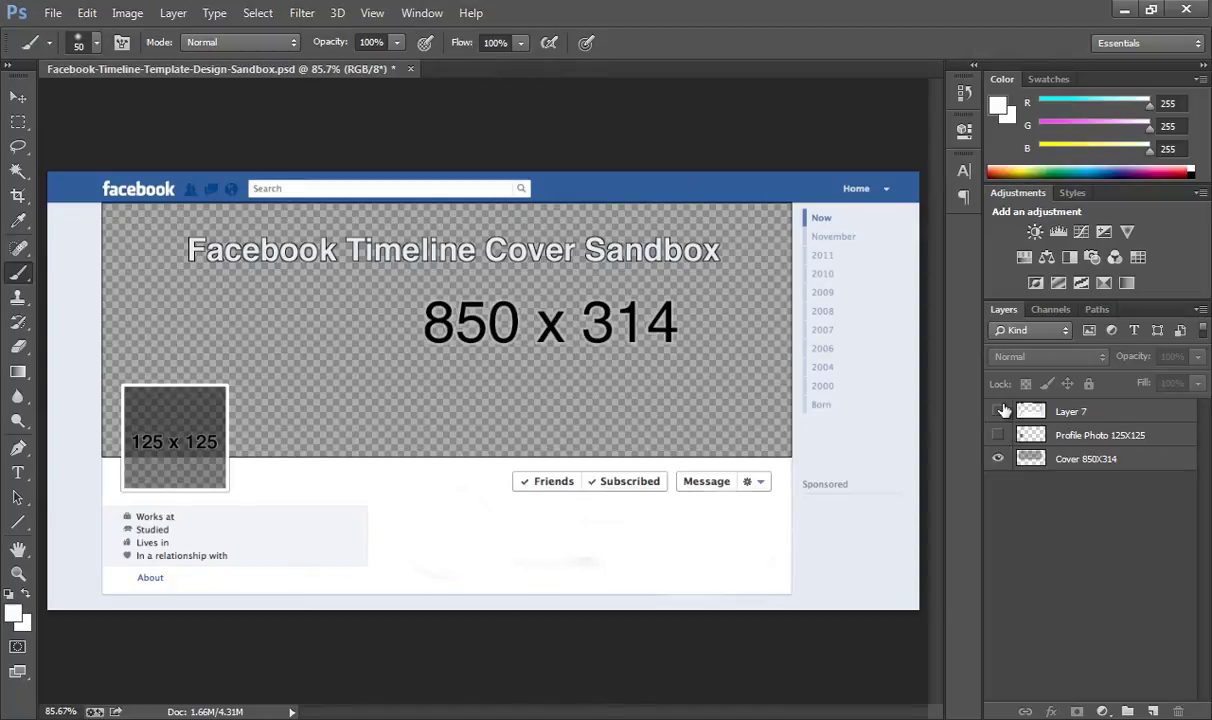
# Step: Toggle the timeline frame and profile layers' visibility, then select the Profile Photo 125X125 layer
pyautogui.moveTo(997, 411); pyautogui.dragTo(997, 435)
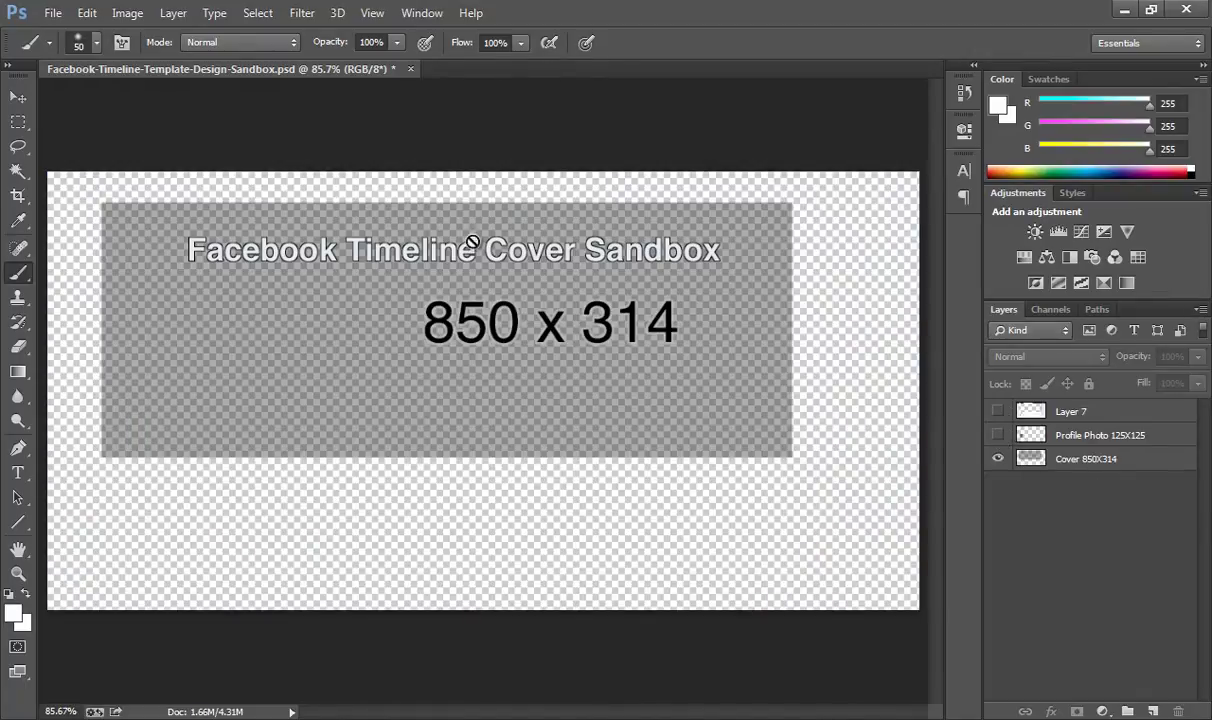
pyautogui.click(997, 436)
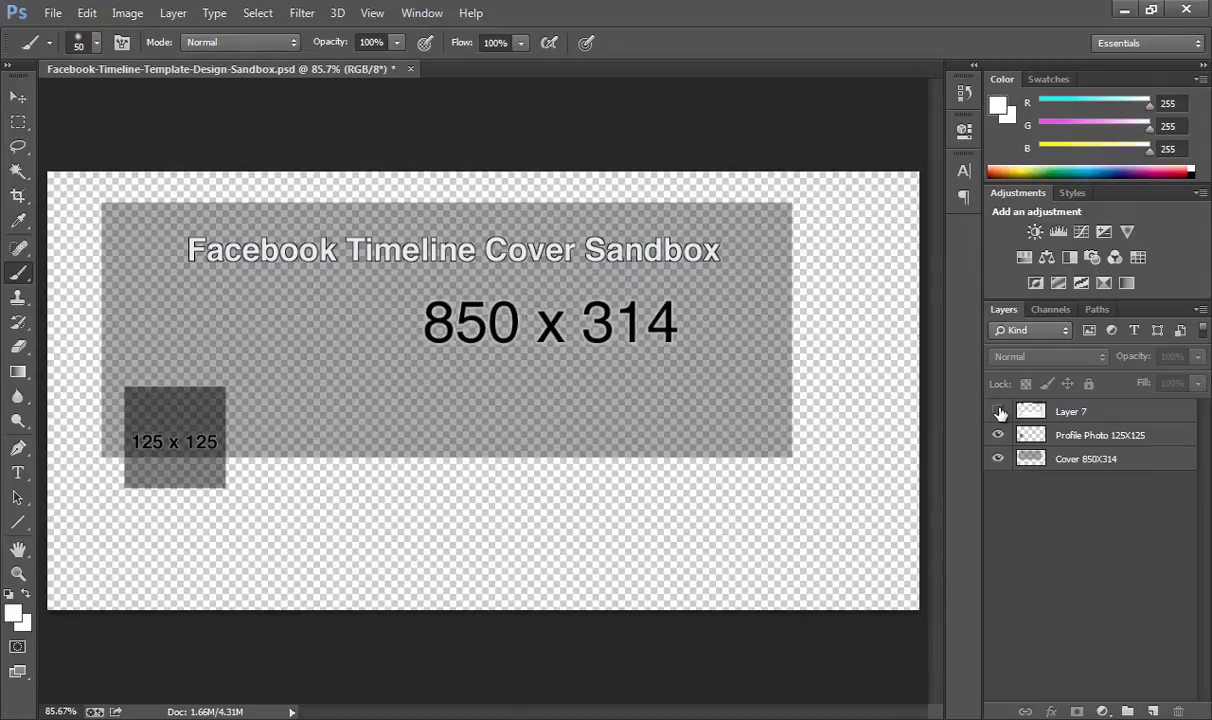
pyautogui.click(998, 411)
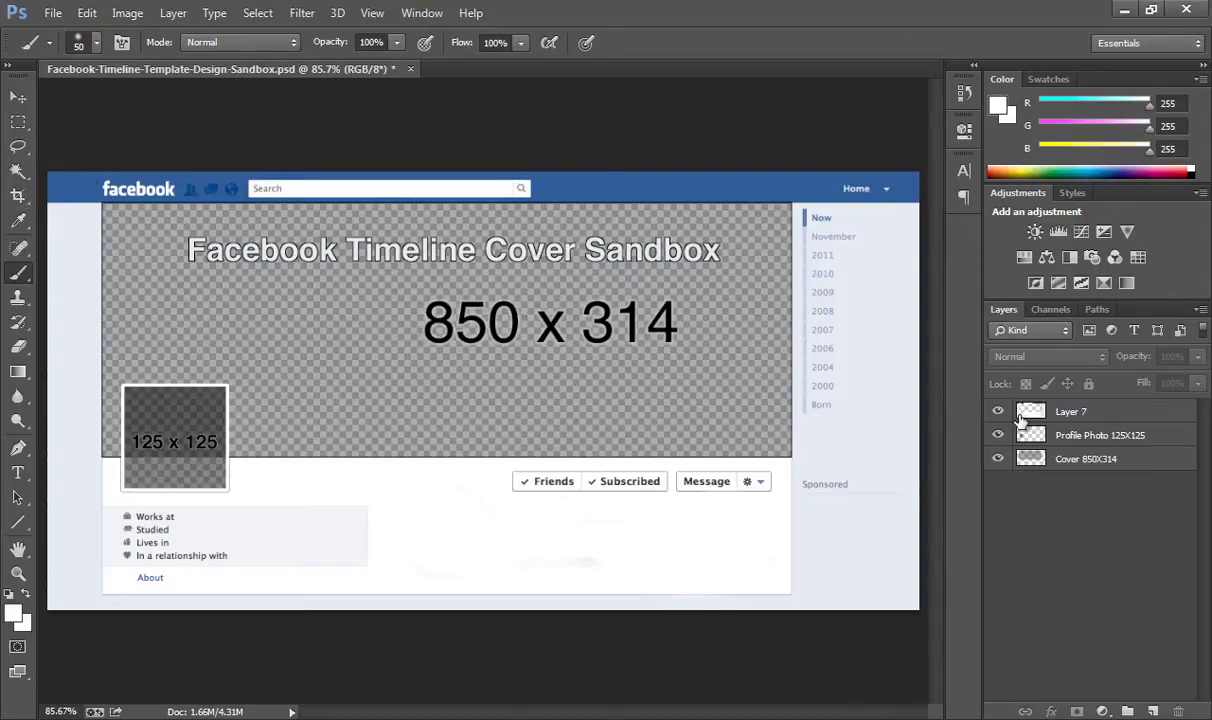
pyautogui.click(1089, 439)
pyautogui.click(1084, 459)
pyautogui.click(1089, 440)
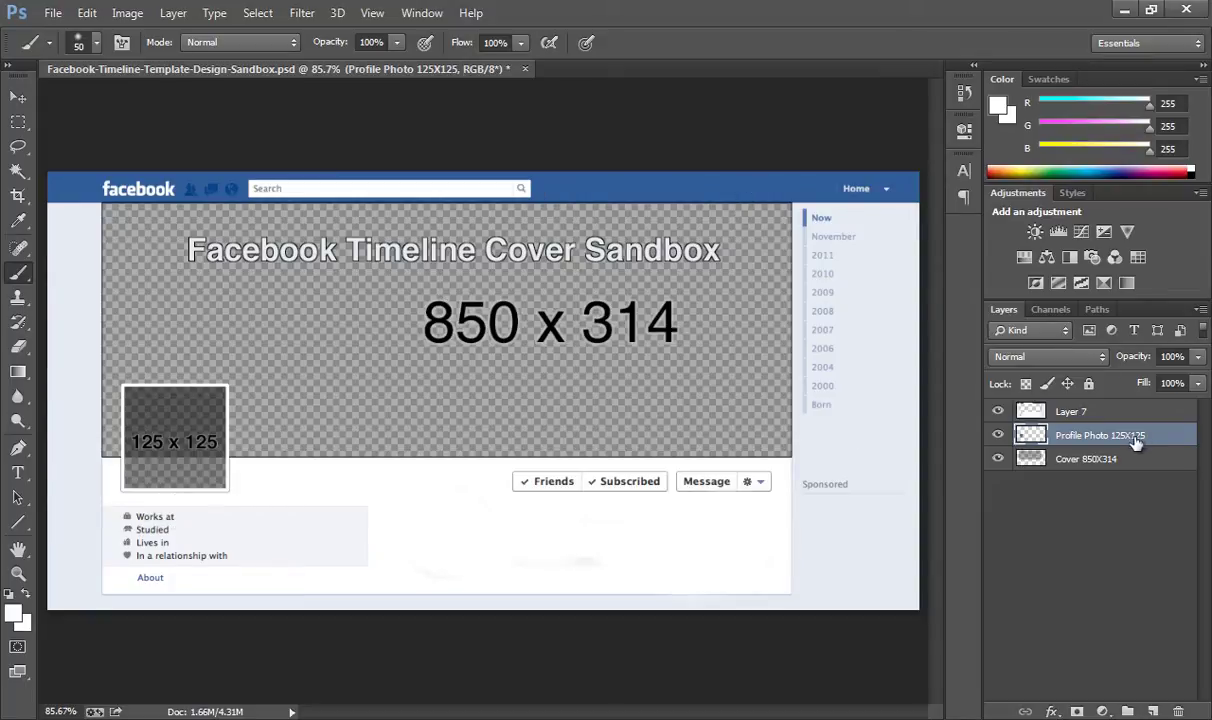
# Step: Drag the beach kids photo from the net images folder into the sandbox document
pyautogui.moveTo(320, 712)
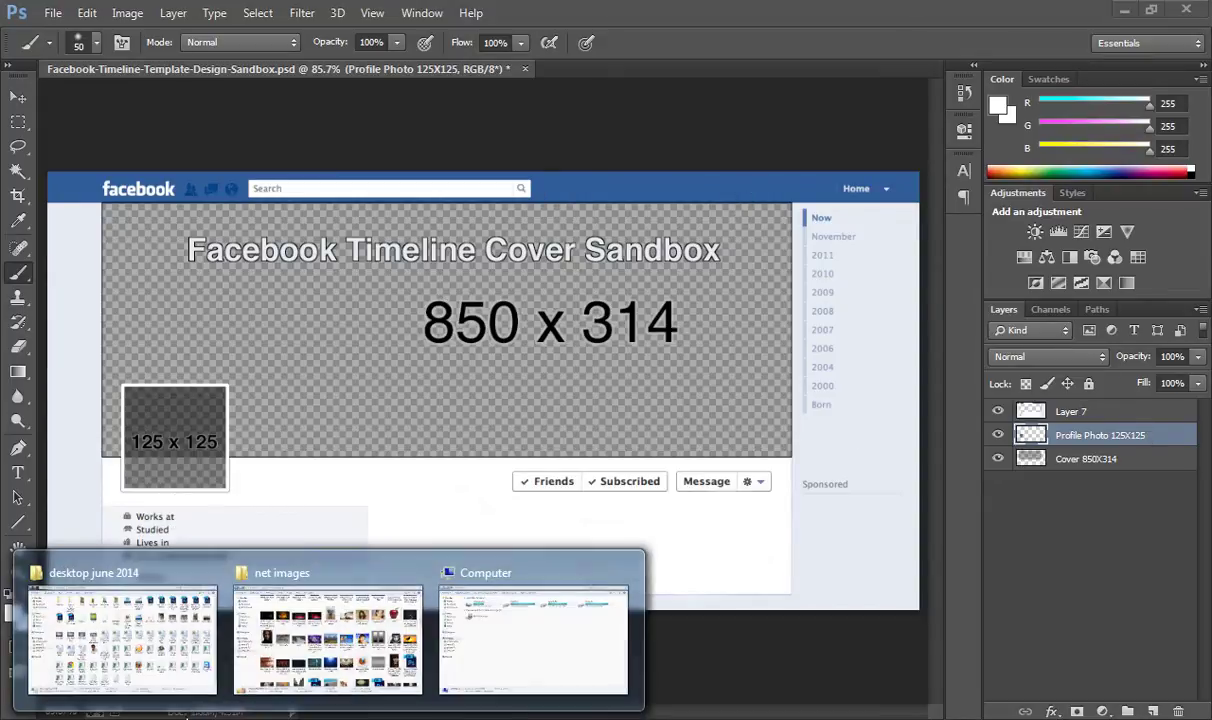
pyautogui.click(315, 652)
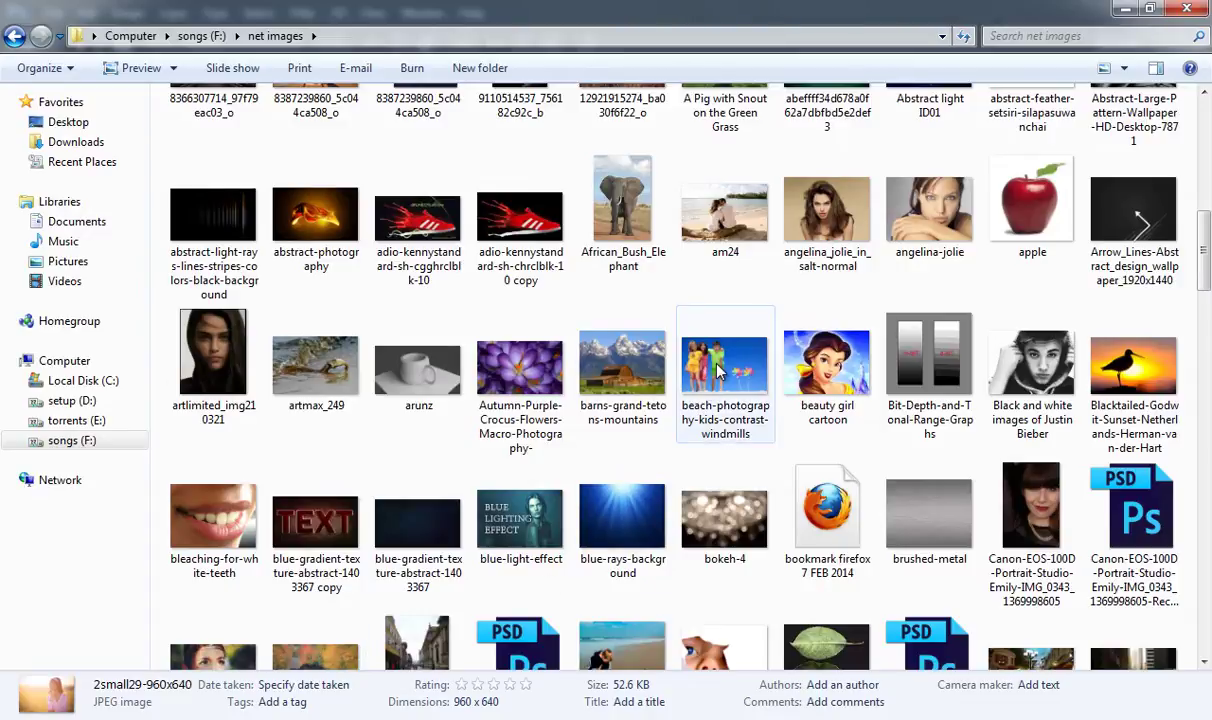
pyautogui.moveTo(667, 372); pyautogui.dragTo(490, 490)
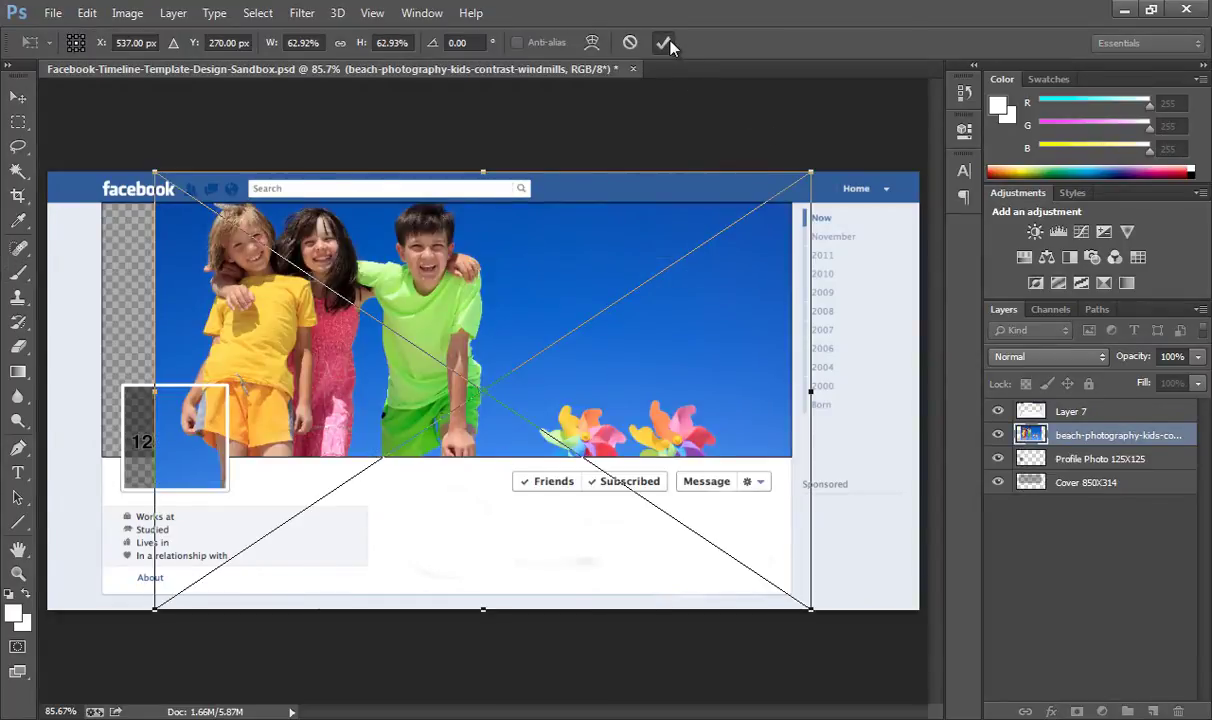
# Step: Commit the placed beach photo and move it down-left so the kids fill the profile frame
pyautogui.click(664, 43)
pyautogui.press('b')
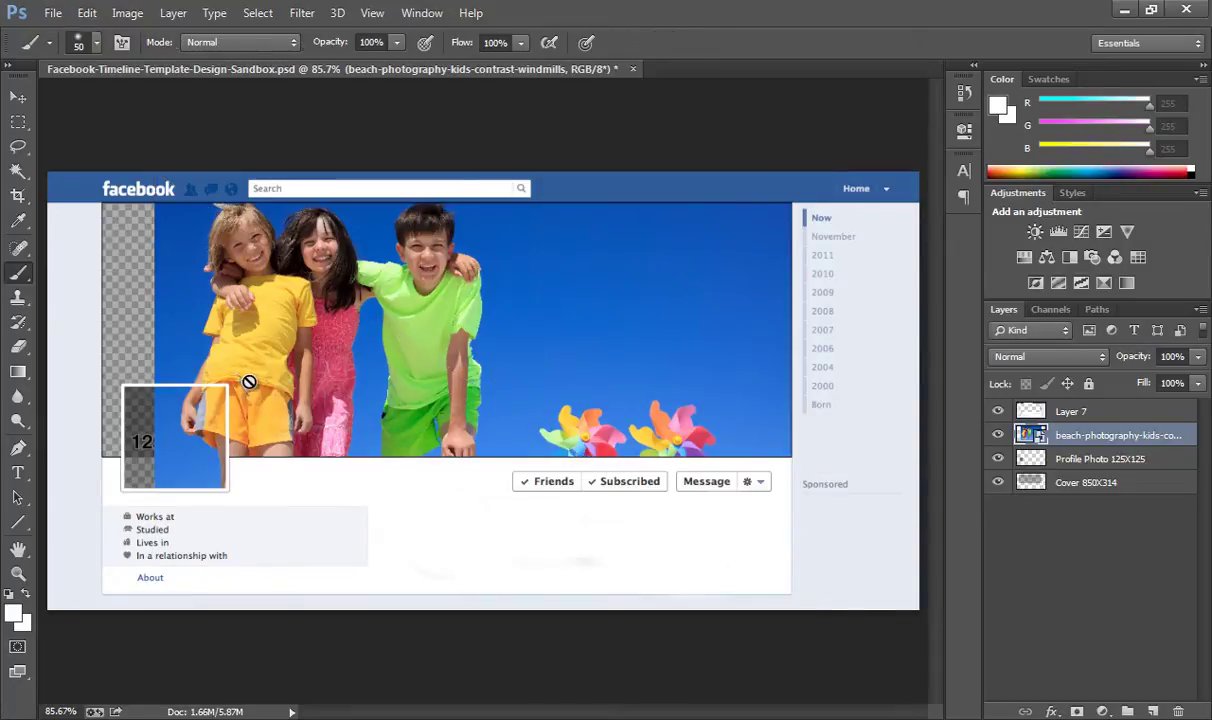
pyautogui.moveTo(1115, 443)
pyautogui.mouseDown()
pyautogui.moveTo(1108, 470)
pyautogui.moveTo(1136, 425)
pyautogui.moveTo(1130, 433)
pyautogui.mouseUp()
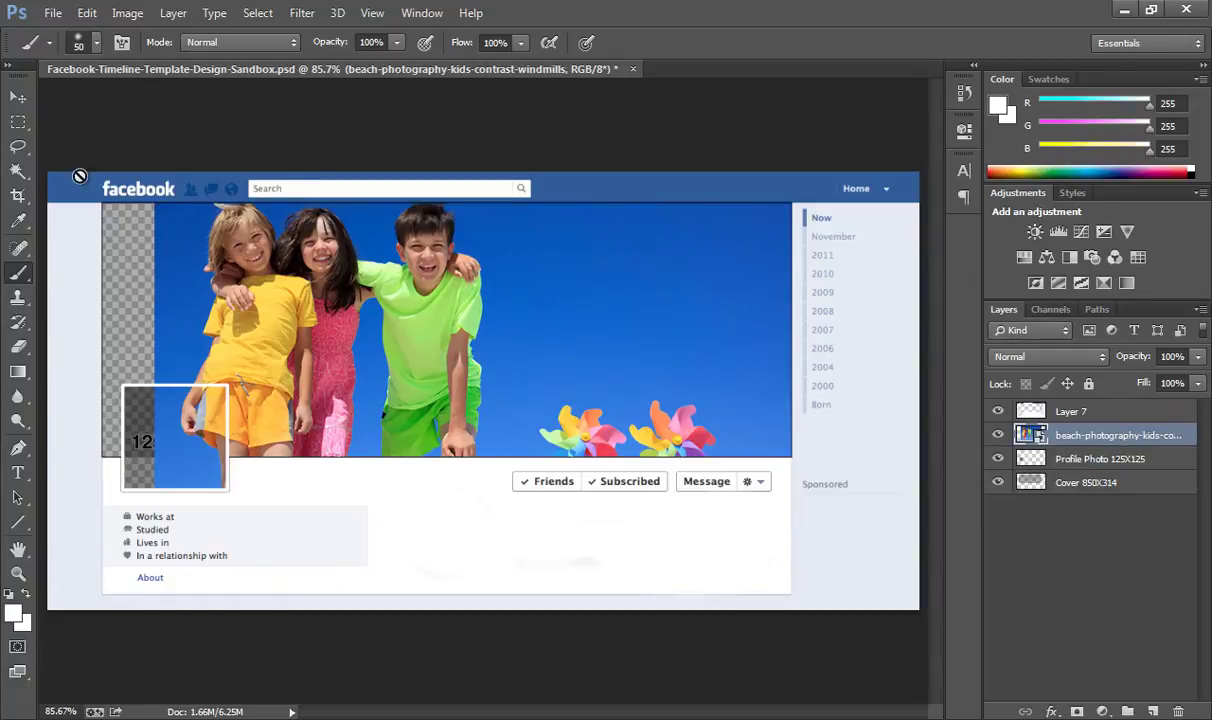
pyautogui.click(17, 98)
pyautogui.moveTo(682, 333); pyautogui.dragTo(628, 428)
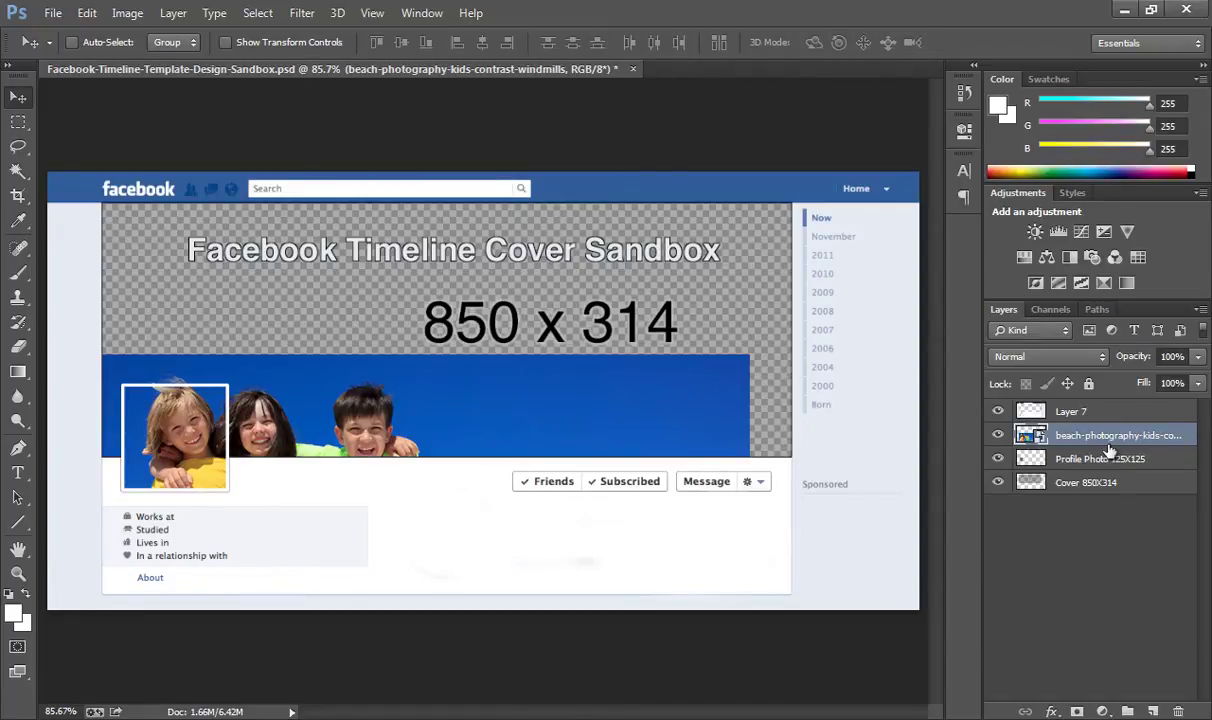
# Step: Add a new layer and sample the banner blue #274aaf as the brush colour
pyautogui.click(1153, 711)
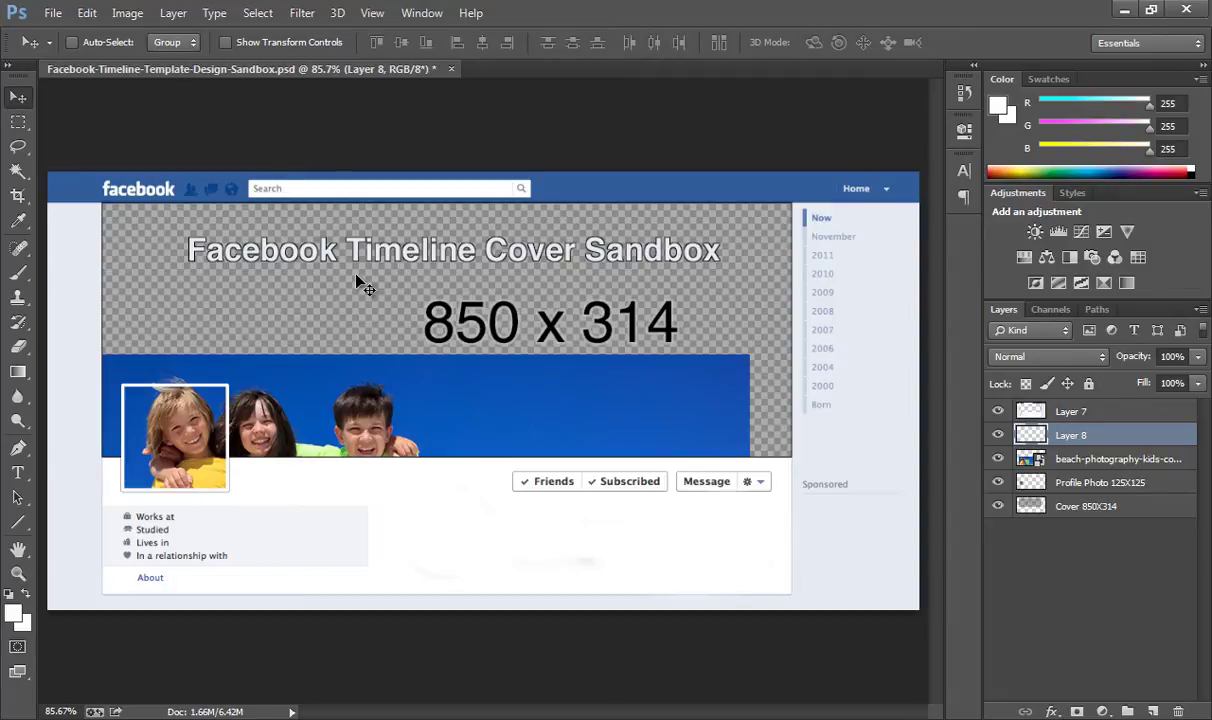
pyautogui.press('b')
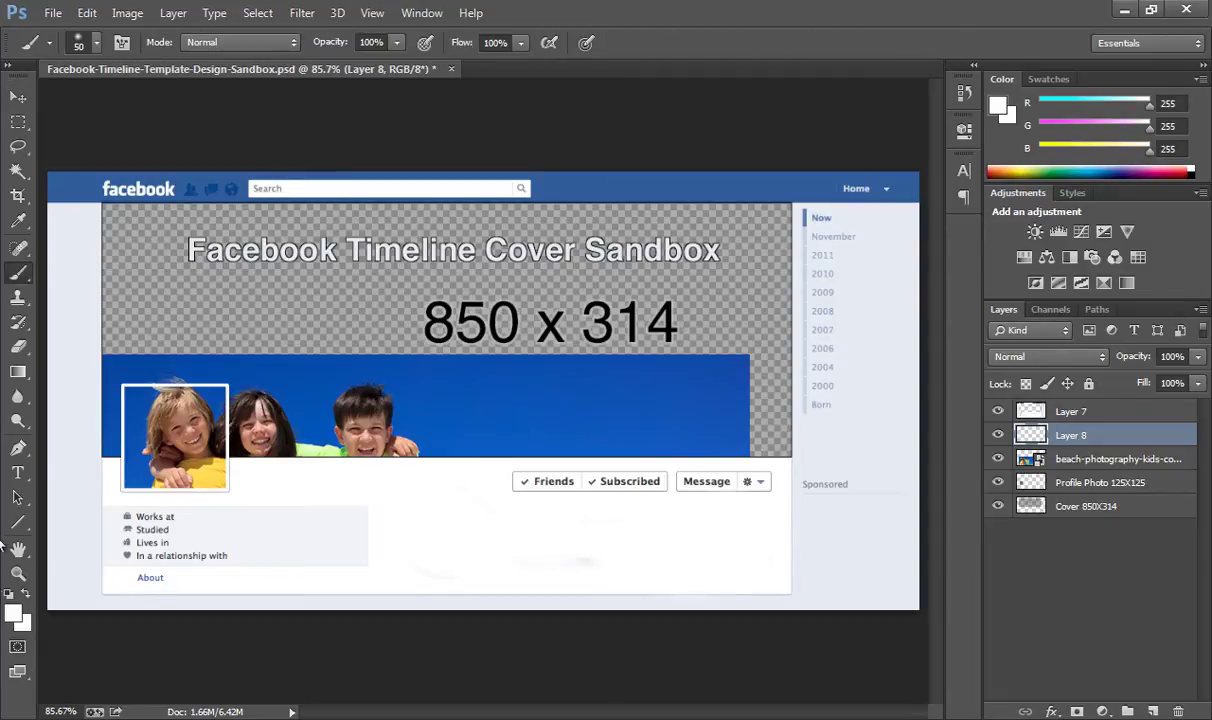
pyautogui.click(17, 617)
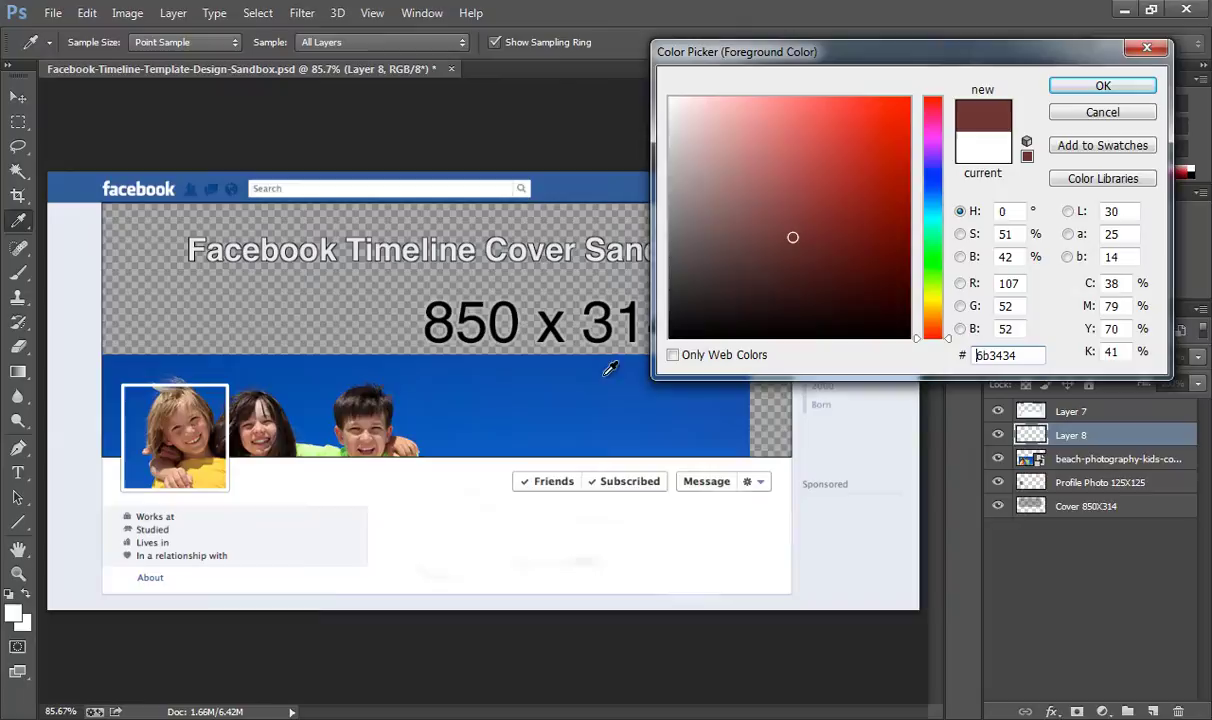
pyautogui.click(608, 378)
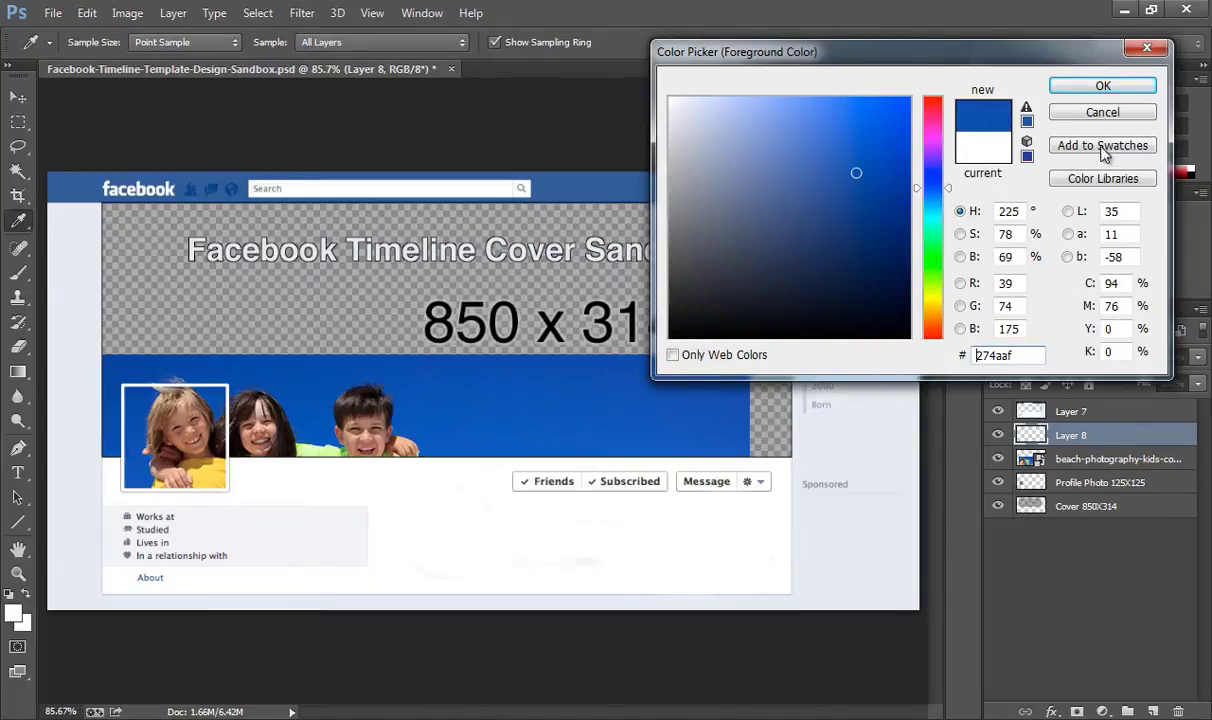
pyautogui.click(1102, 86)
# Step: Paint the cover's empty top blue with an enlarged brush, covering the transparent band
pyautogui.moveTo(787, 330)
pyautogui.mouseDown()
pyautogui.moveTo(739, 354)
pyautogui.moveTo(465, 272)
pyautogui.moveTo(689, 247)
pyautogui.moveTo(224, 200)
pyautogui.moveTo(215, 216)
pyautogui.moveTo(694, 213)
pyautogui.moveTo(495, 188)
pyautogui.moveTo(835, 221)
pyautogui.moveTo(755, 255)
pyautogui.moveTo(674, 269)
pyautogui.moveTo(760, 352)
pyautogui.moveTo(776, 433)
pyautogui.moveTo(622, 355)
pyautogui.moveTo(420, 290)
pyautogui.moveTo(487, 249)
pyautogui.moveTo(563, 319)
pyautogui.moveTo(545, 330)
pyautogui.moveTo(350, 270)
pyautogui.moveTo(95, 263)
pyautogui.moveTo(252, 290)
pyautogui.mouseUp()
pyautogui.press(']')
pyautogui.press(']')
pyautogui.press(']')
pyautogui.click(998, 412)
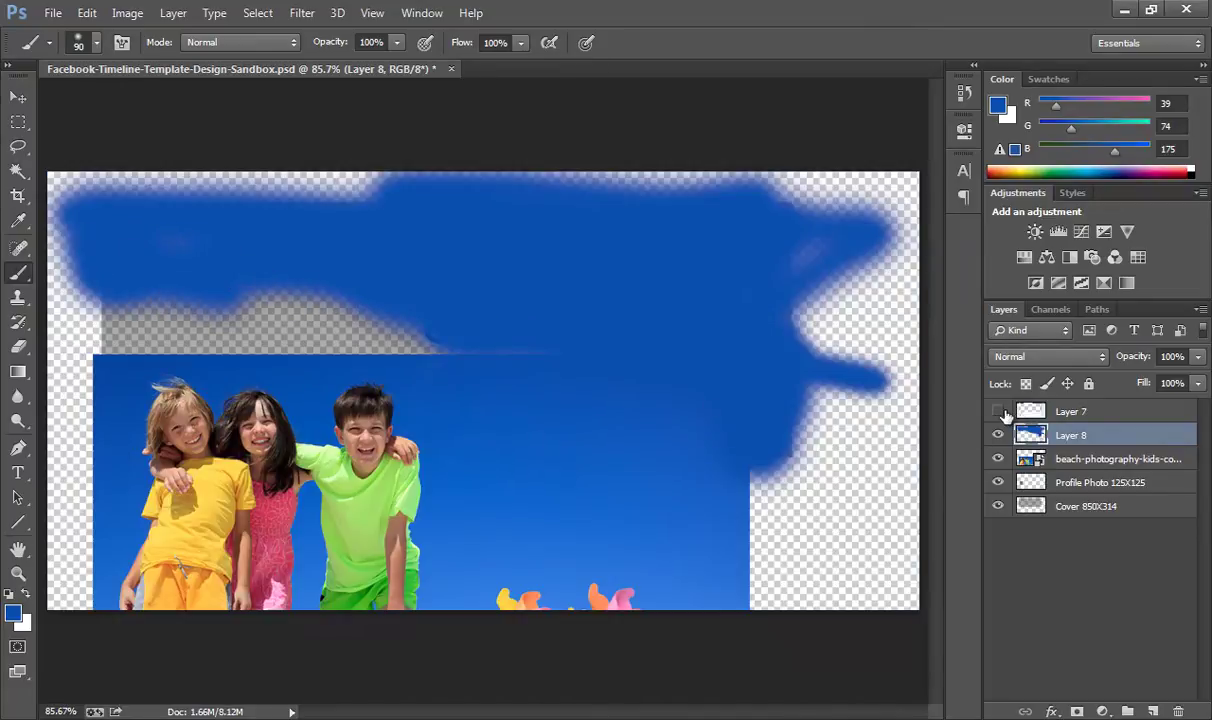
pyautogui.click(998, 412)
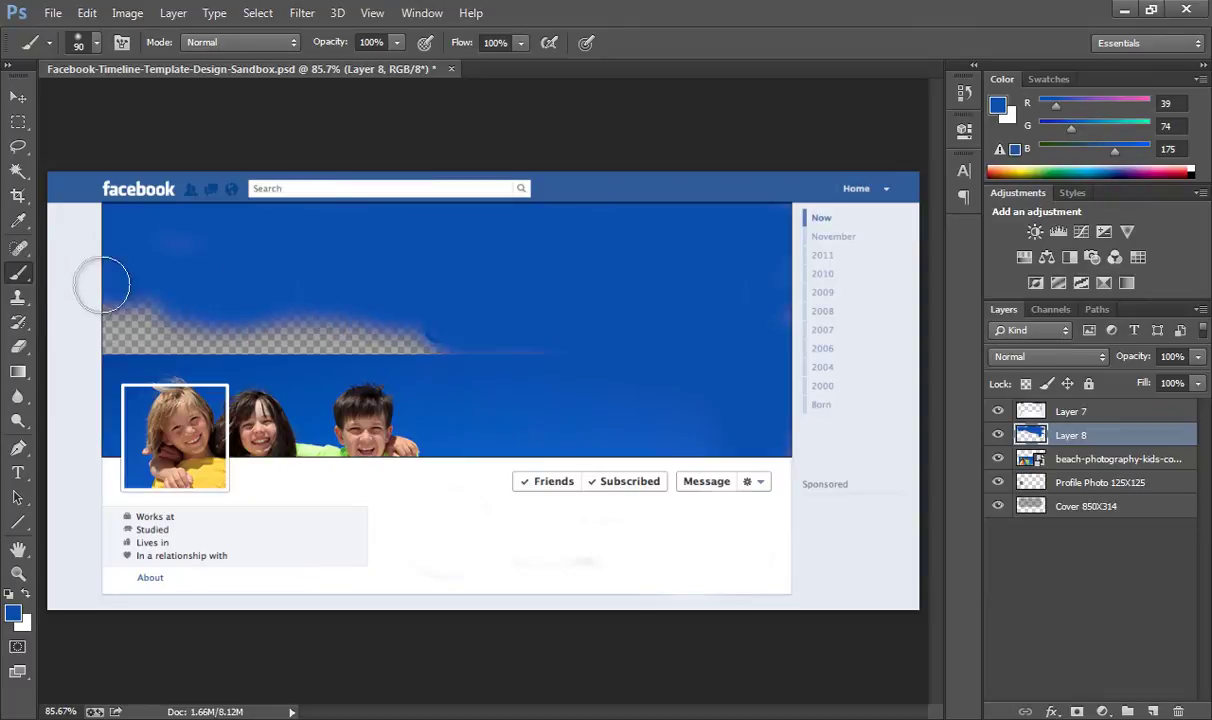
pyautogui.moveTo(101, 285)
pyautogui.mouseDown()
pyautogui.moveTo(221, 318)
pyautogui.moveTo(402, 316)
pyautogui.moveTo(392, 306)
pyautogui.moveTo(543, 351)
pyautogui.moveTo(386, 319)
pyautogui.moveTo(144, 319)
pyautogui.moveTo(104, 333)
pyautogui.moveTo(218, 326)
pyautogui.moveTo(291, 344)
pyautogui.moveTo(238, 321)
pyautogui.moveTo(221, 324)
pyautogui.moveTo(322, 345)
pyautogui.moveTo(425, 339)
pyautogui.moveTo(391, 331)
pyautogui.moveTo(459, 310)
pyautogui.mouseUp()
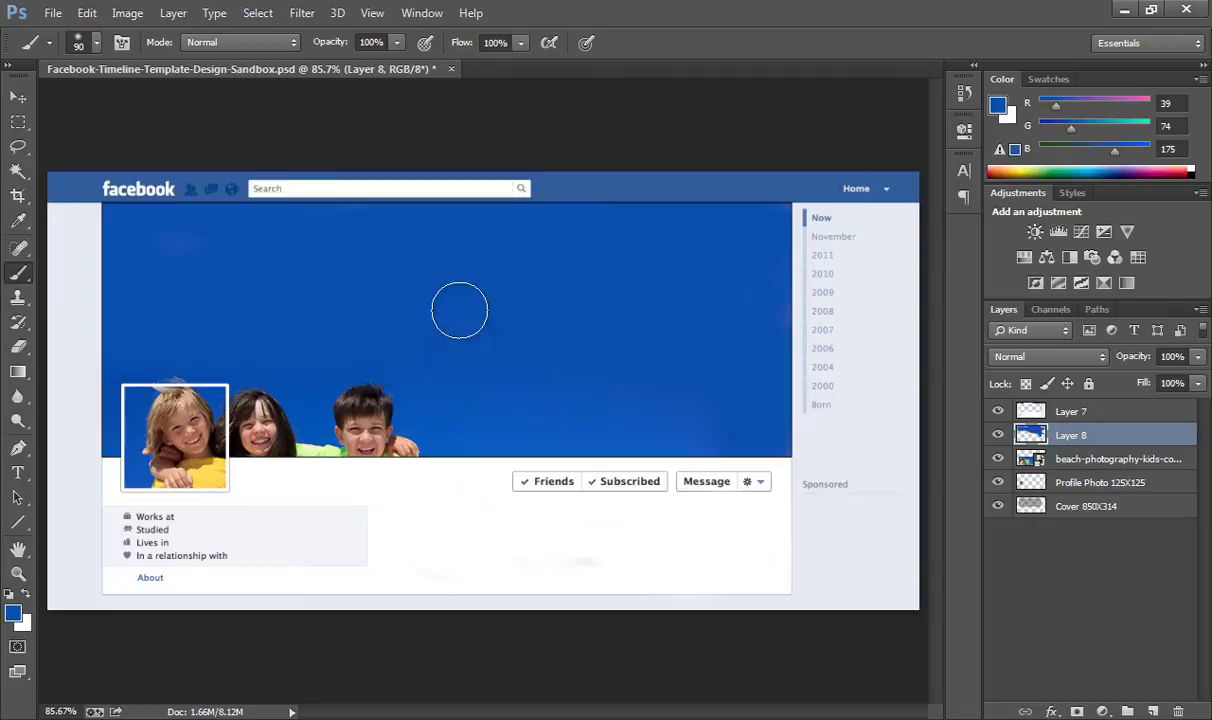
# Step: Add white text 'friends forever' on the cover
pyautogui.click(18, 473)
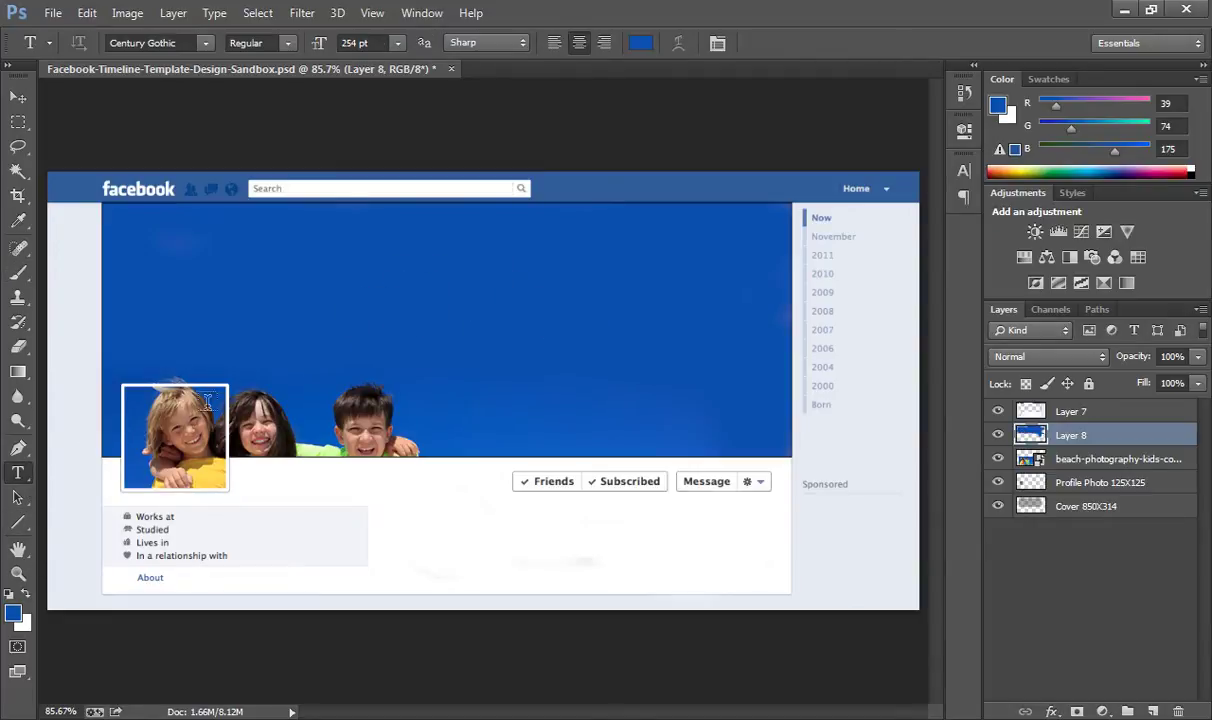
pyautogui.click(293, 317)
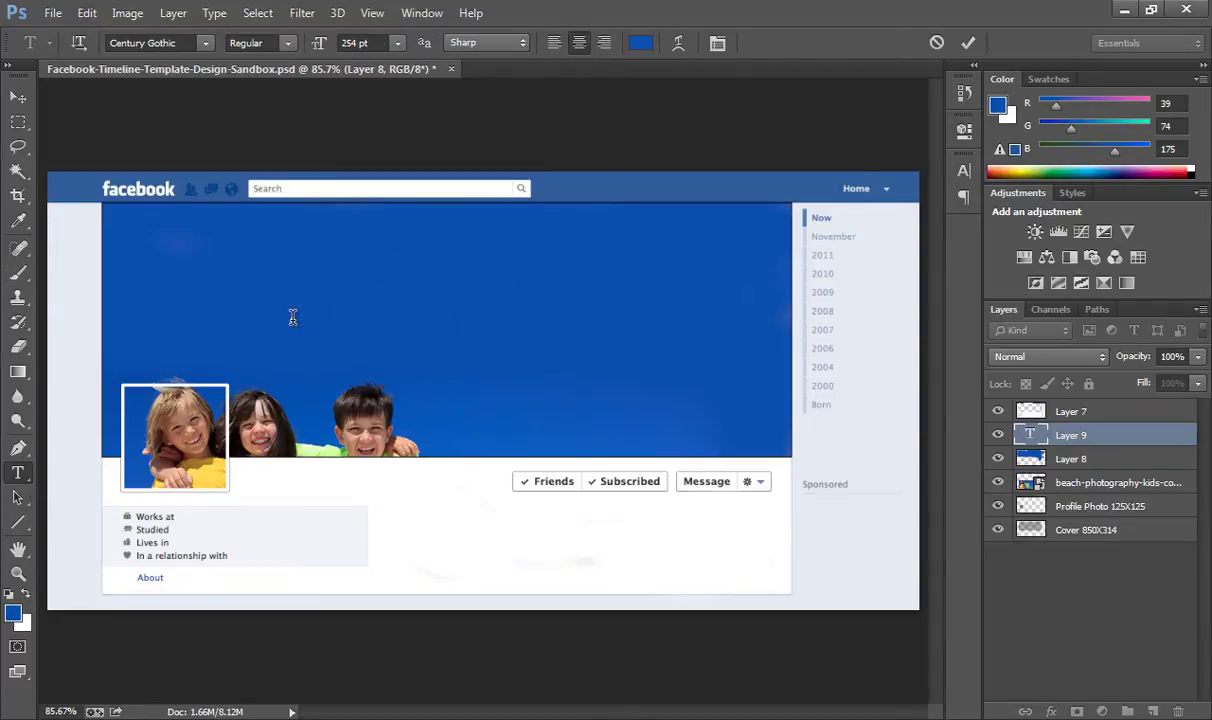
pyautogui.click(641, 43)
pyautogui.moveTo(700, 130); pyautogui.dragTo(670, 97)
pyautogui.click(1083, 88)
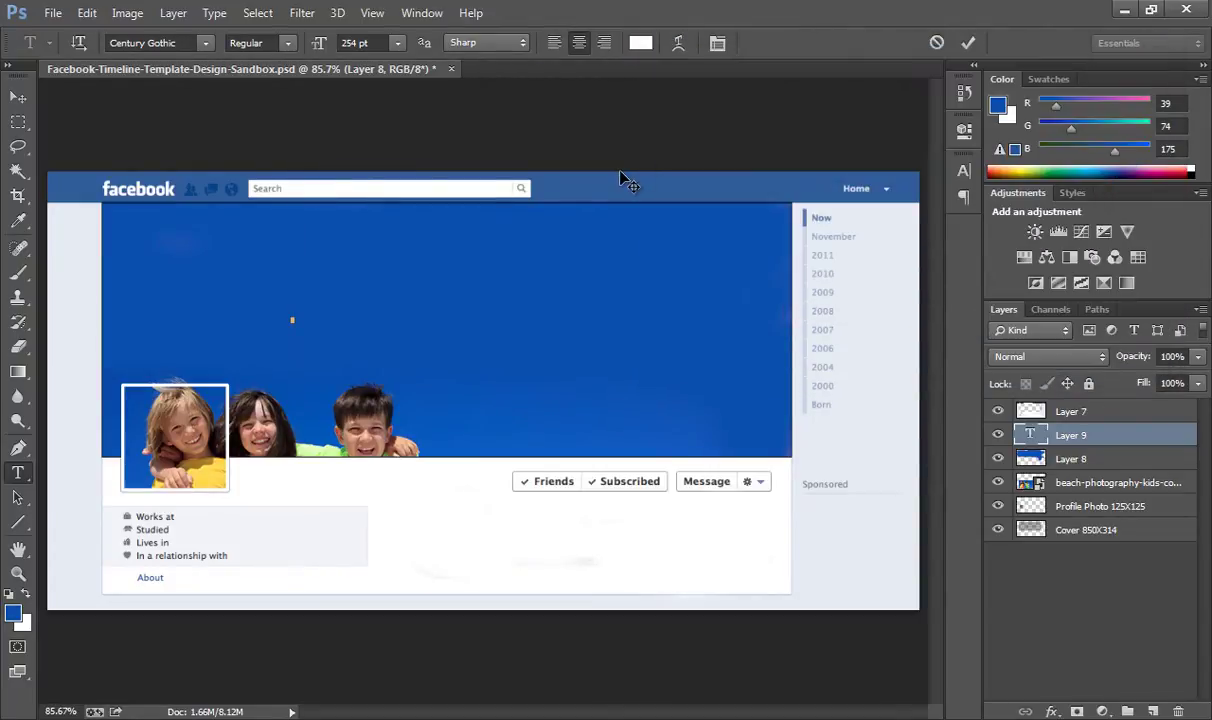
pyautogui.write('fri')
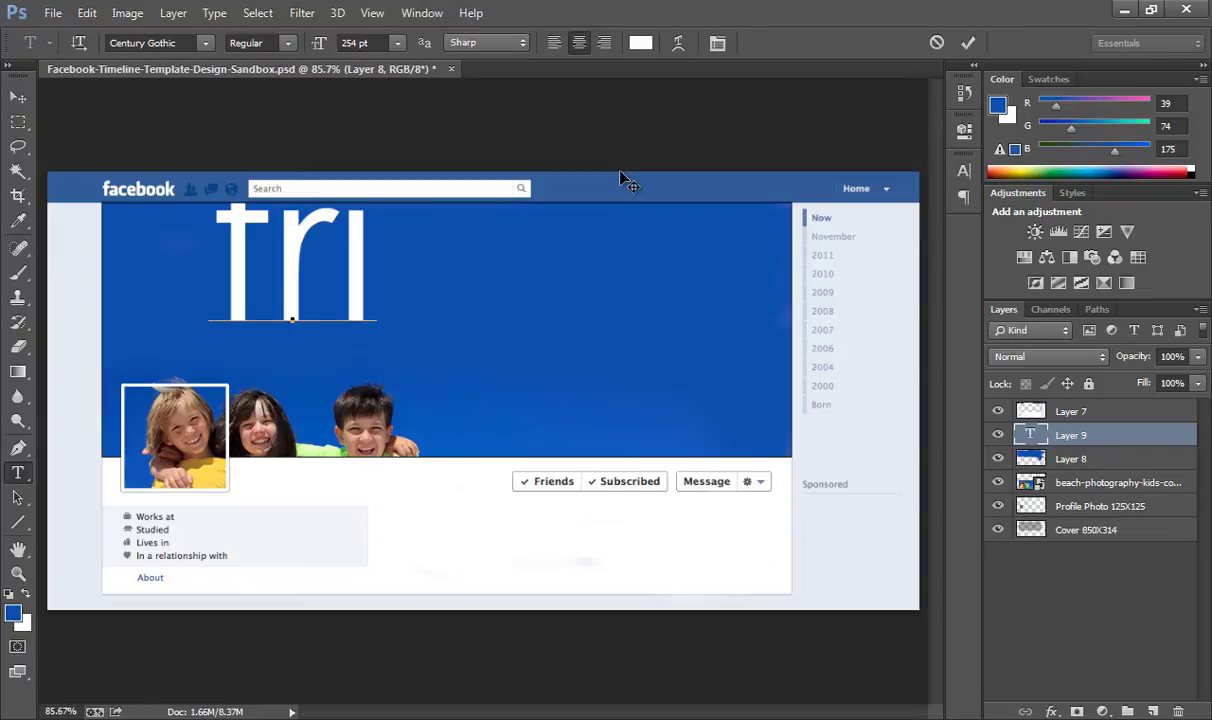
pyautogui.write('ends')
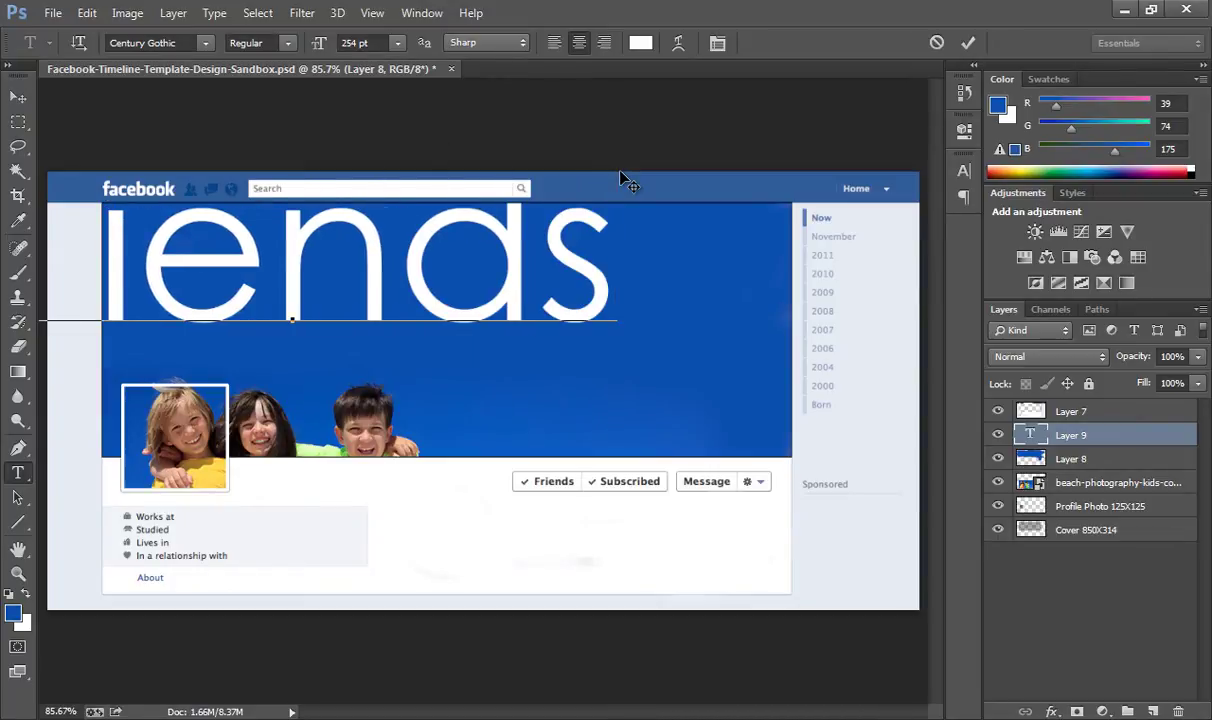
pyautogui.write(' tro')
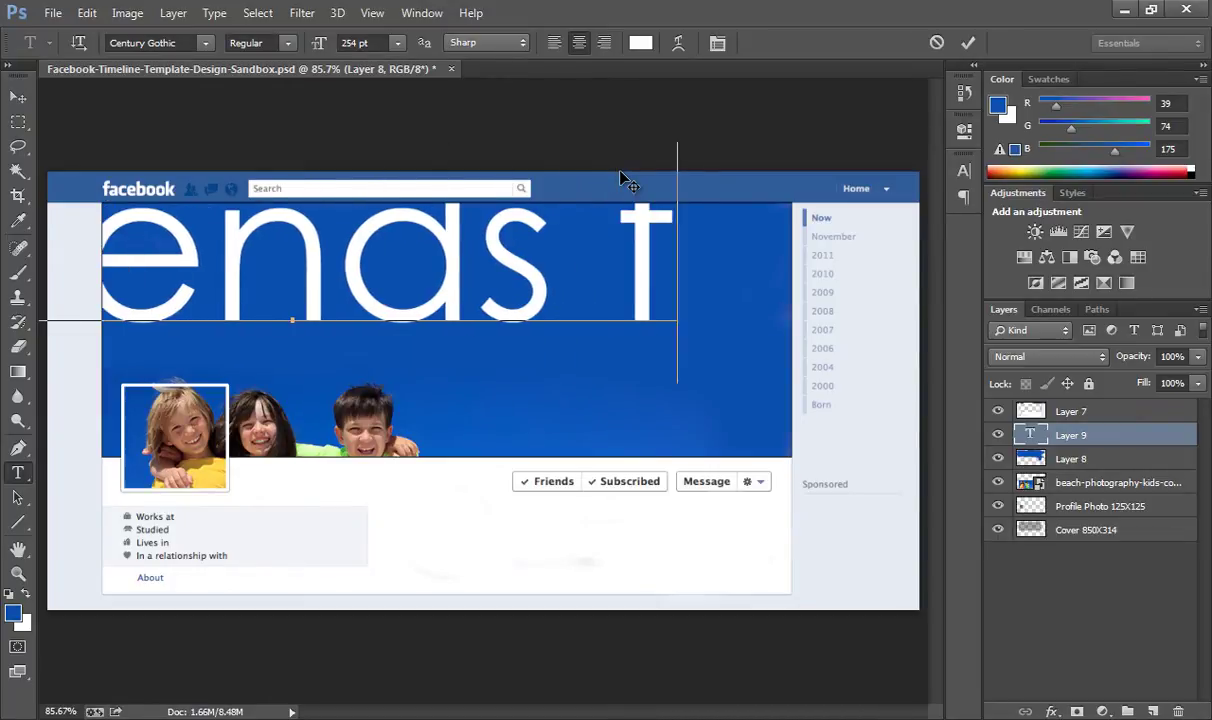
pyautogui.press('BackSpace')
pyautogui.press('BackSpace')
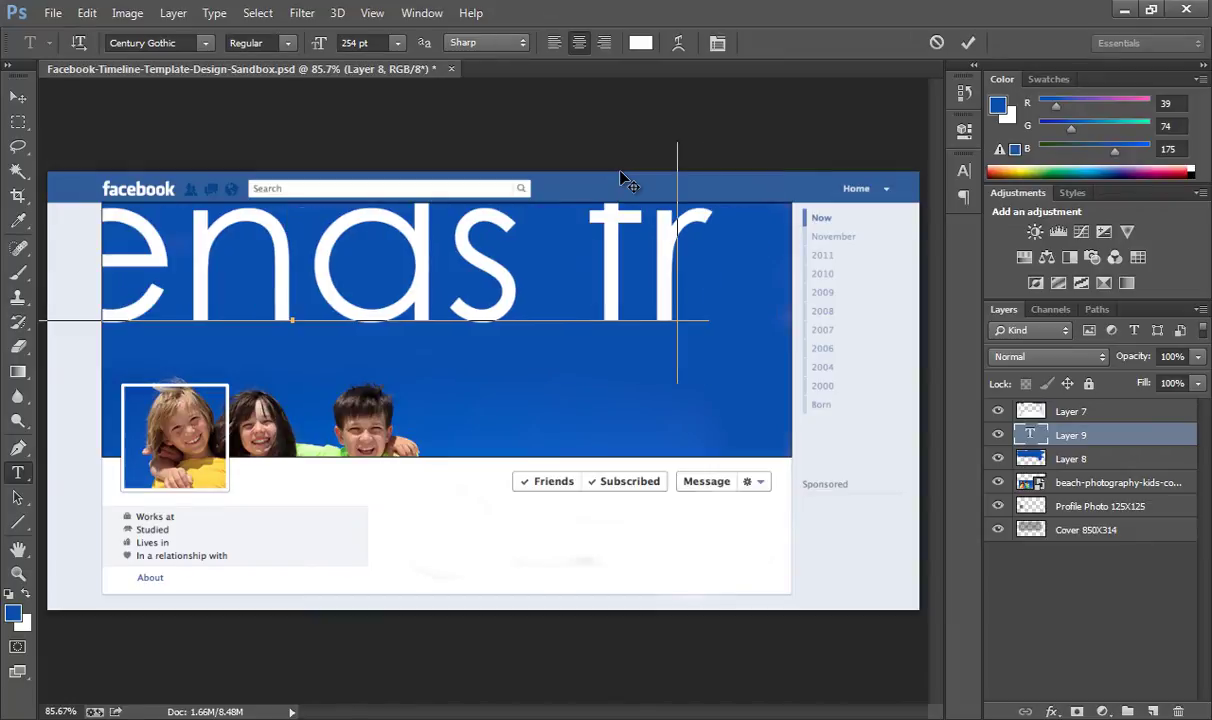
pyautogui.write('o')
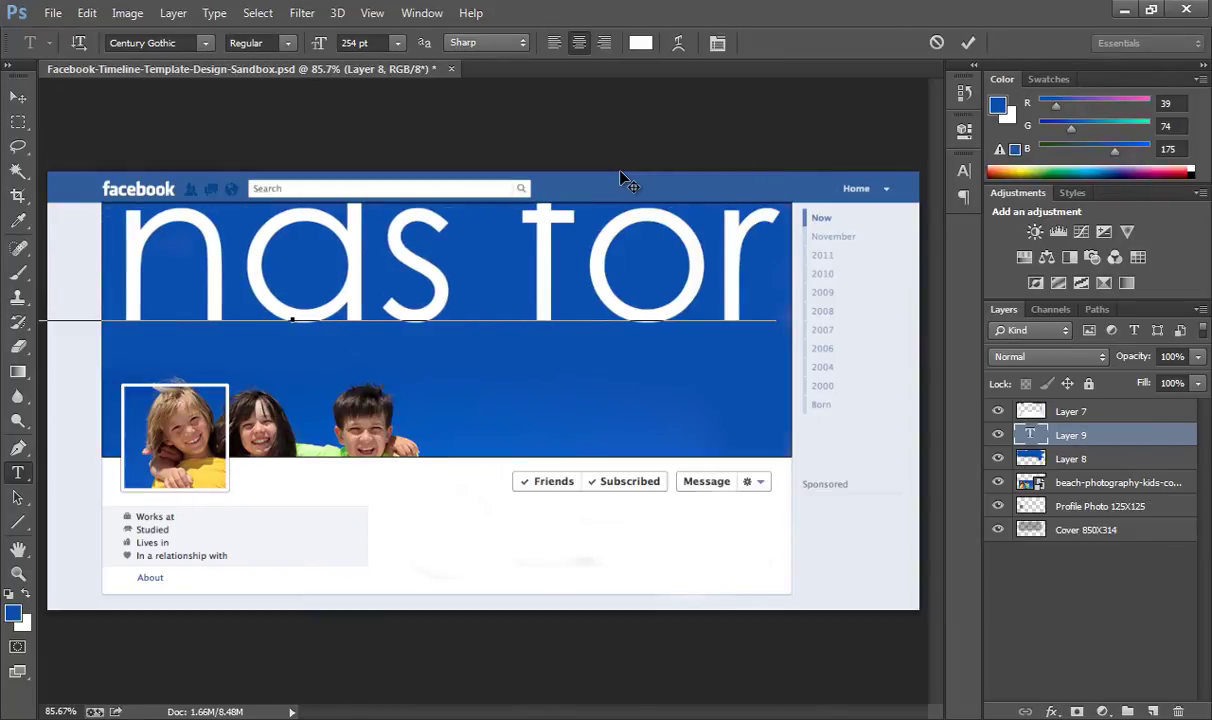
pyautogui.write('eve')
pyautogui.write('r')
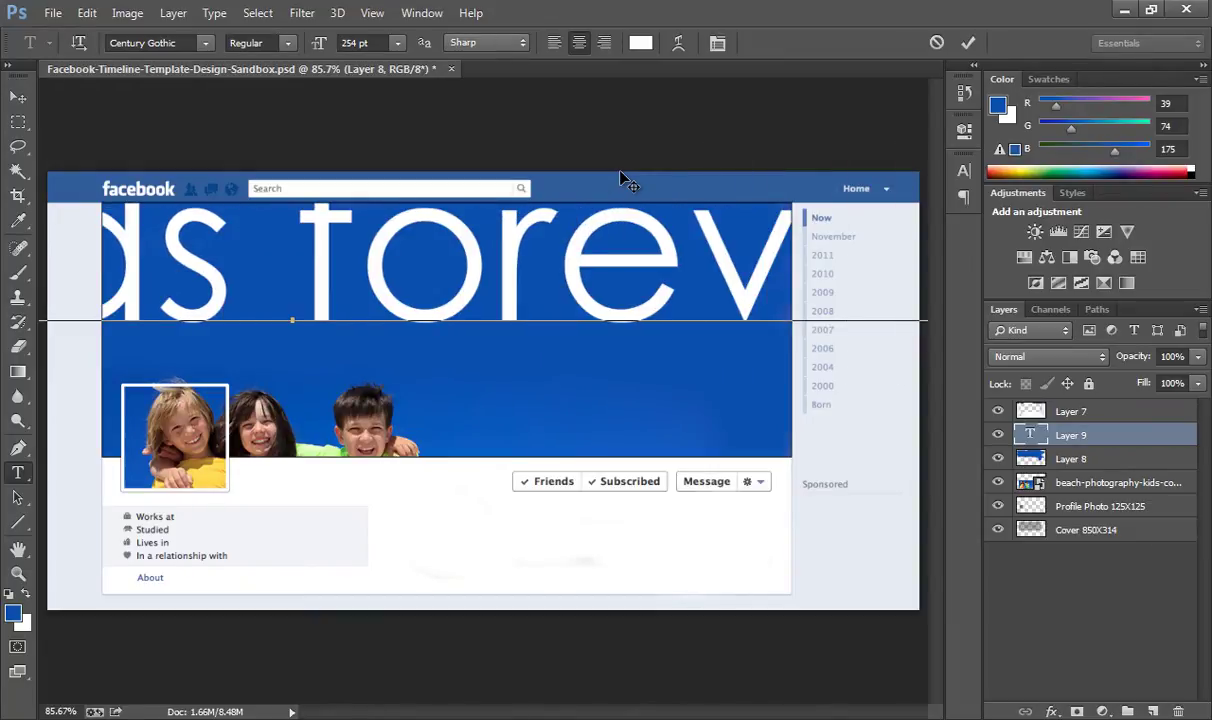
pyautogui.click(967, 45)
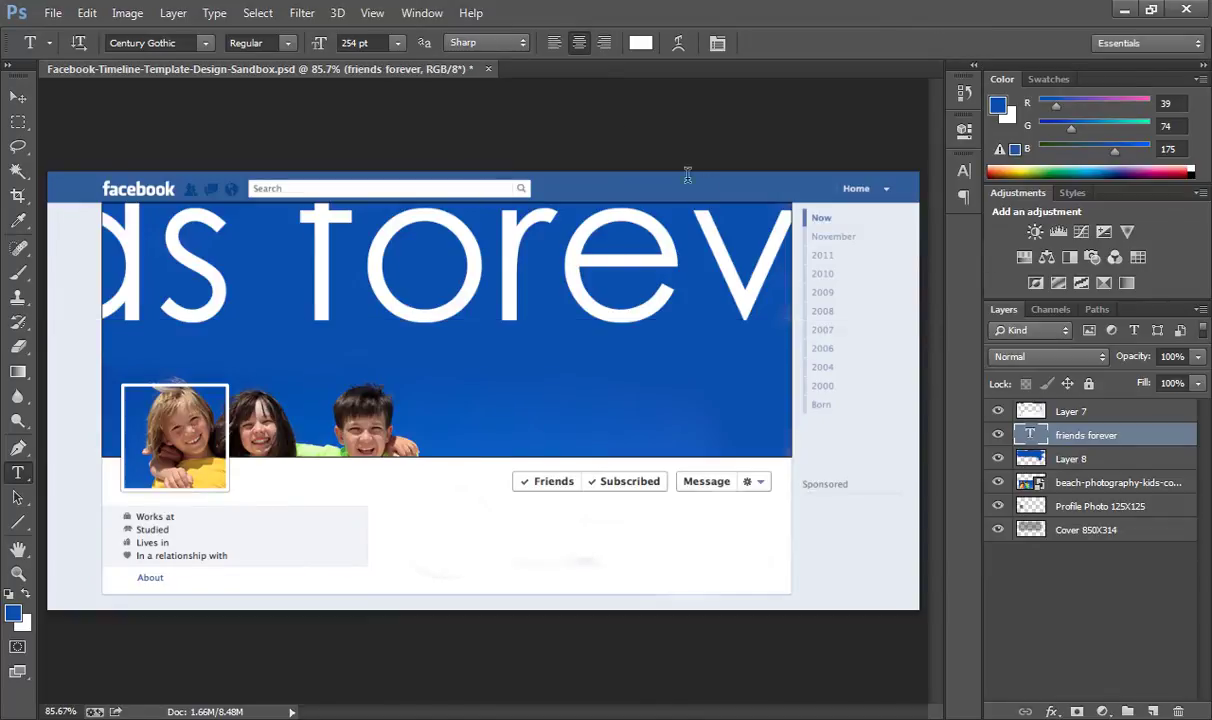
# Step: Resize the headline to 108 pt and centre it across the blue cover
pyautogui.click(717, 43)
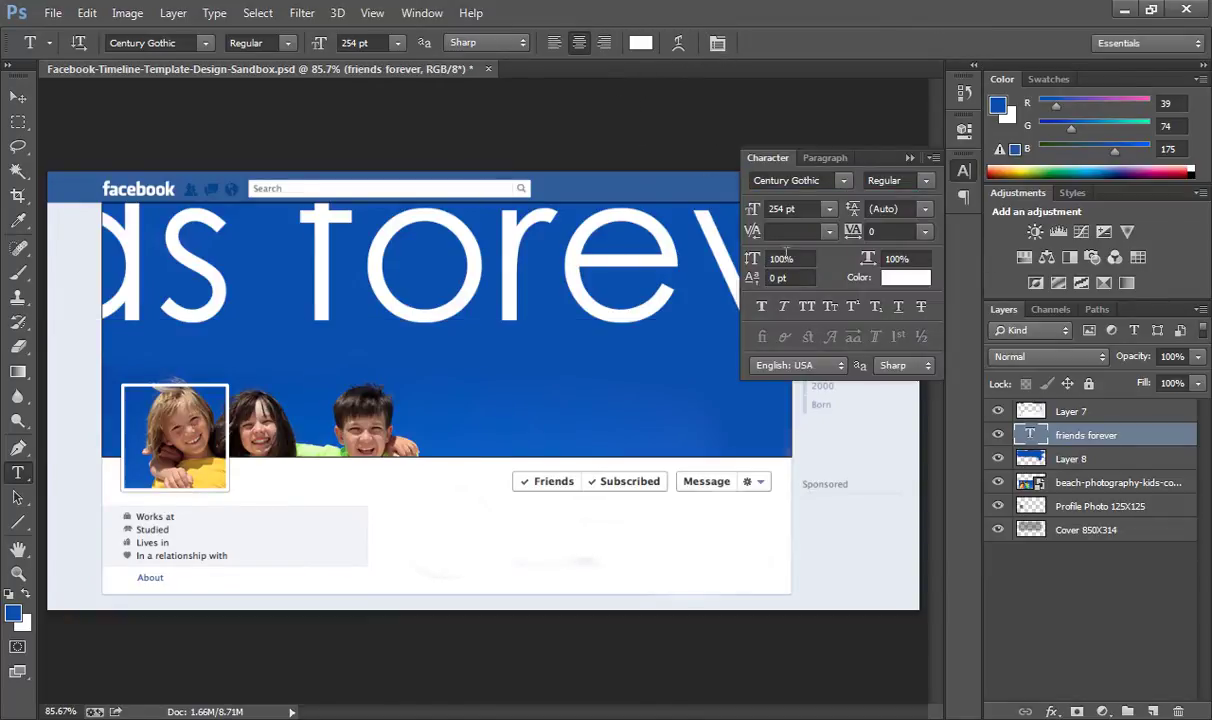
pyautogui.click(753, 212)
pyautogui.write('187')
pyautogui.press('Return')
pyautogui.moveTo(753, 212); pyautogui.dragTo(705, 215)
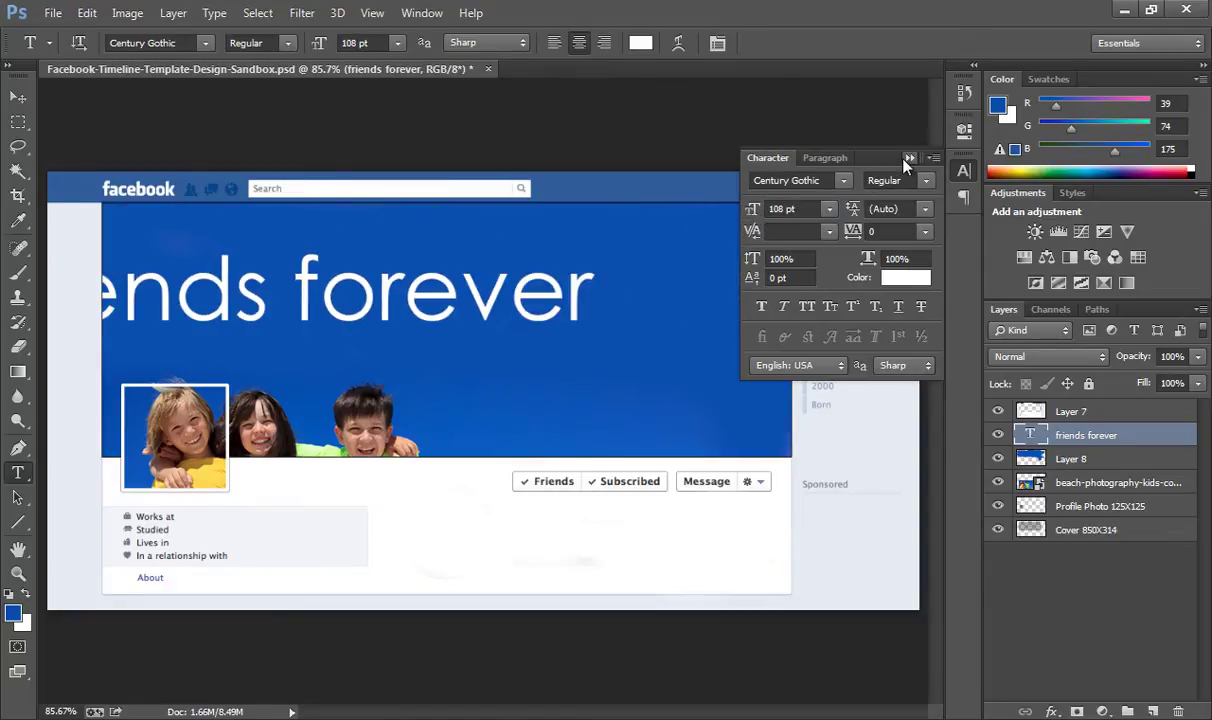
pyautogui.click(909, 157)
pyautogui.click(18, 97)
pyautogui.moveTo(352, 296); pyautogui.dragTo(521, 307)
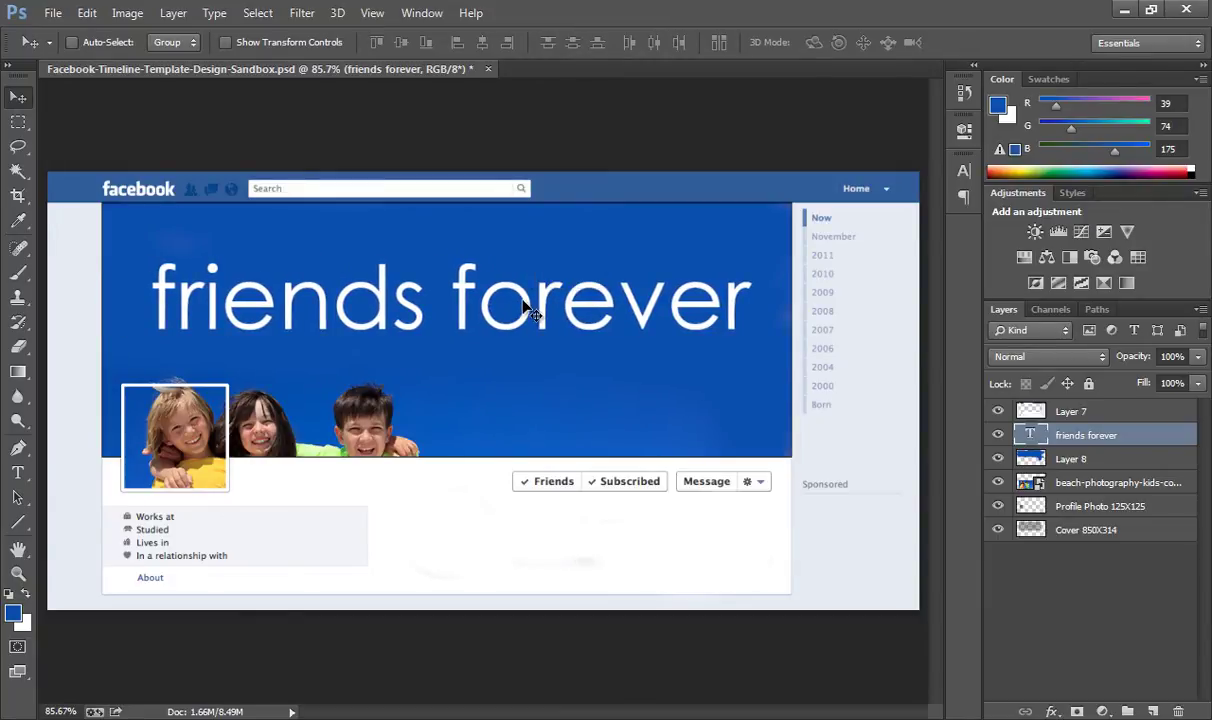
# Step: Give the 'friends forever' layer a Gradient Overlay using the Cyanotype preset
pyautogui.rightClick(1038, 430)
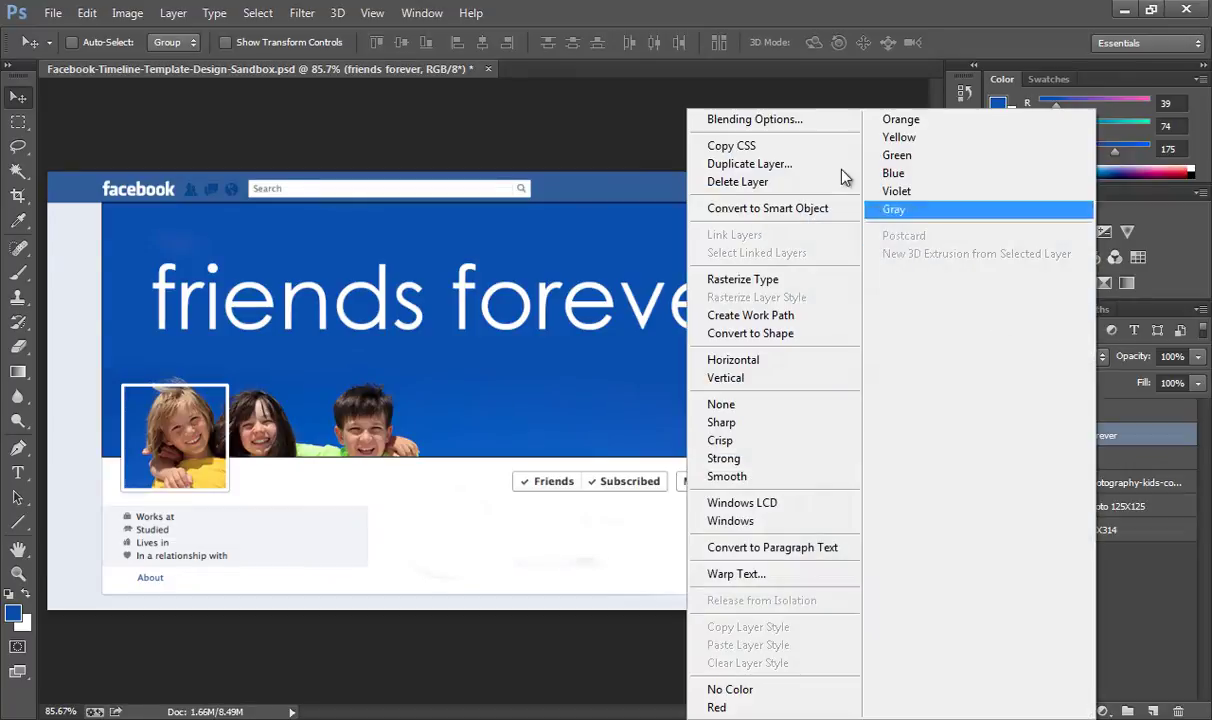
pyautogui.click(765, 119)
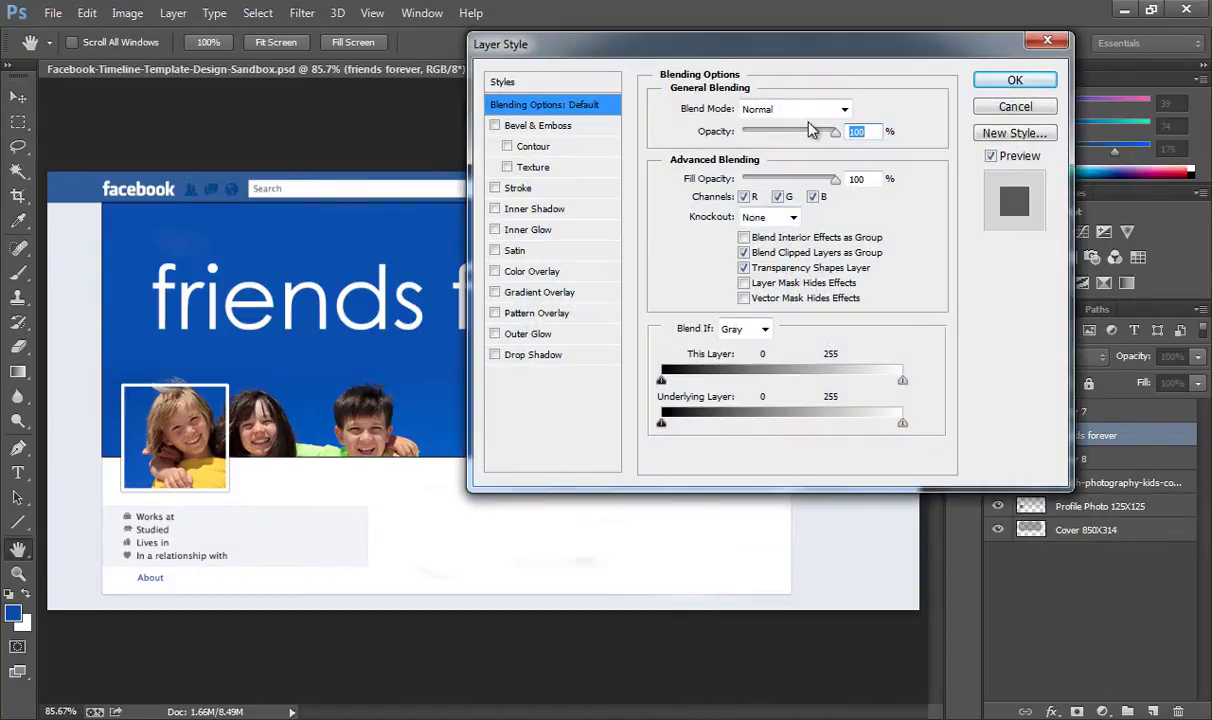
pyautogui.moveTo(752, 47); pyautogui.dragTo(821, 23)
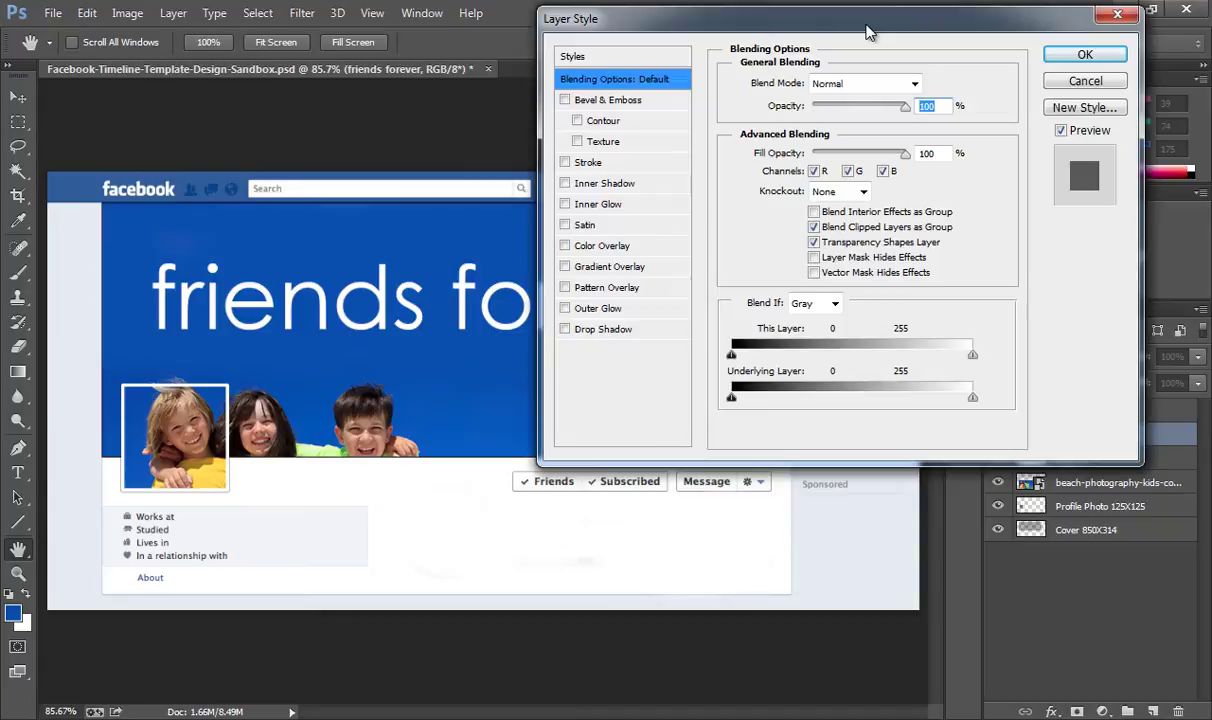
pyautogui.click(565, 266)
pyautogui.click(610, 267)
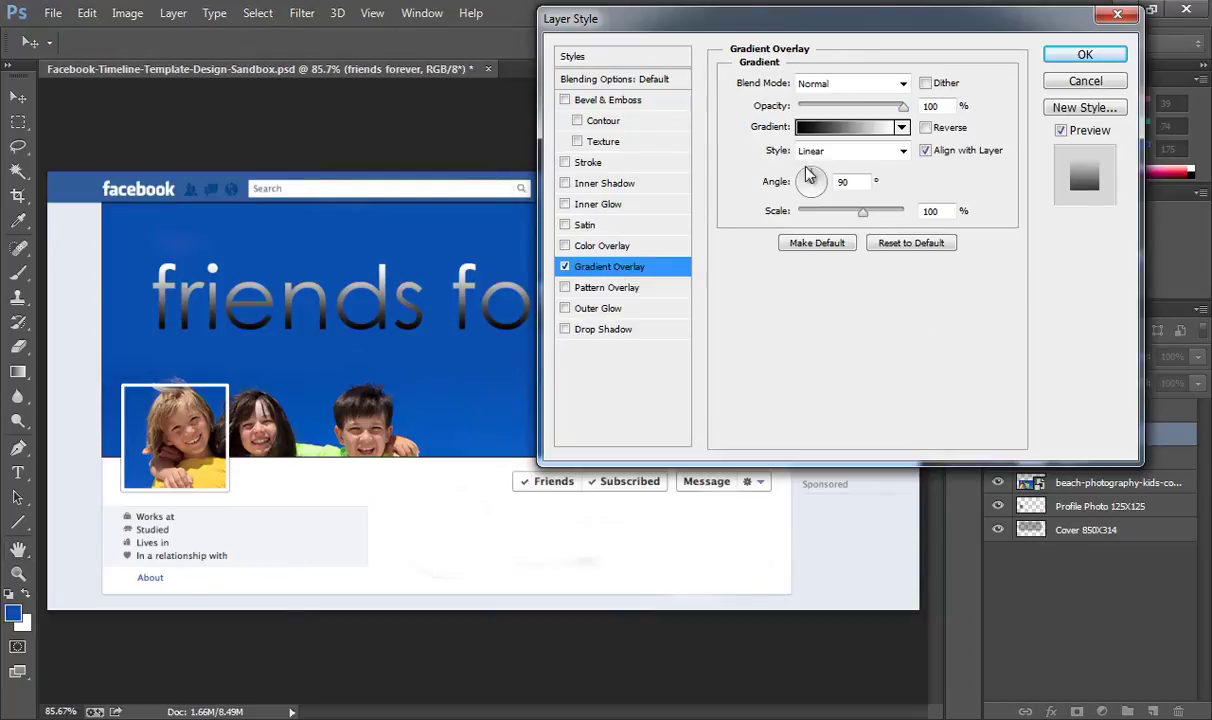
pyautogui.click(806, 127)
pyautogui.moveTo(690, 92); pyautogui.dragTo(887, 65)
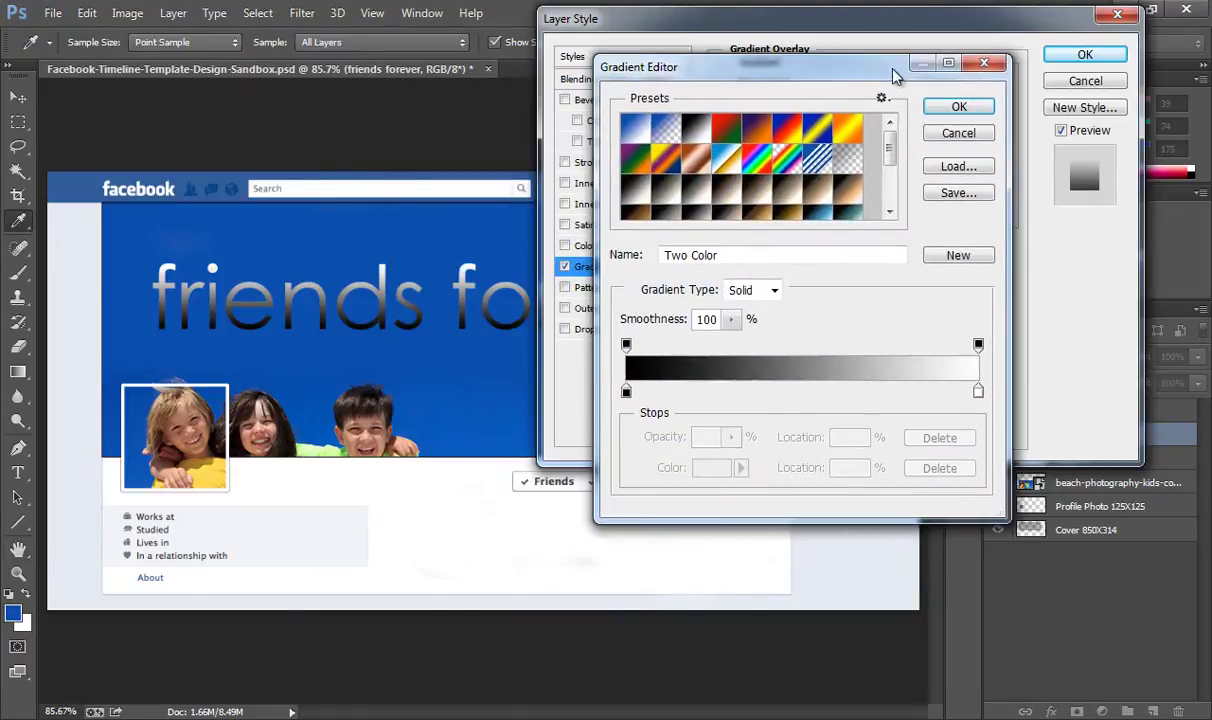
pyautogui.scroll(-3, 860, 195)
pyautogui.click(850, 193)
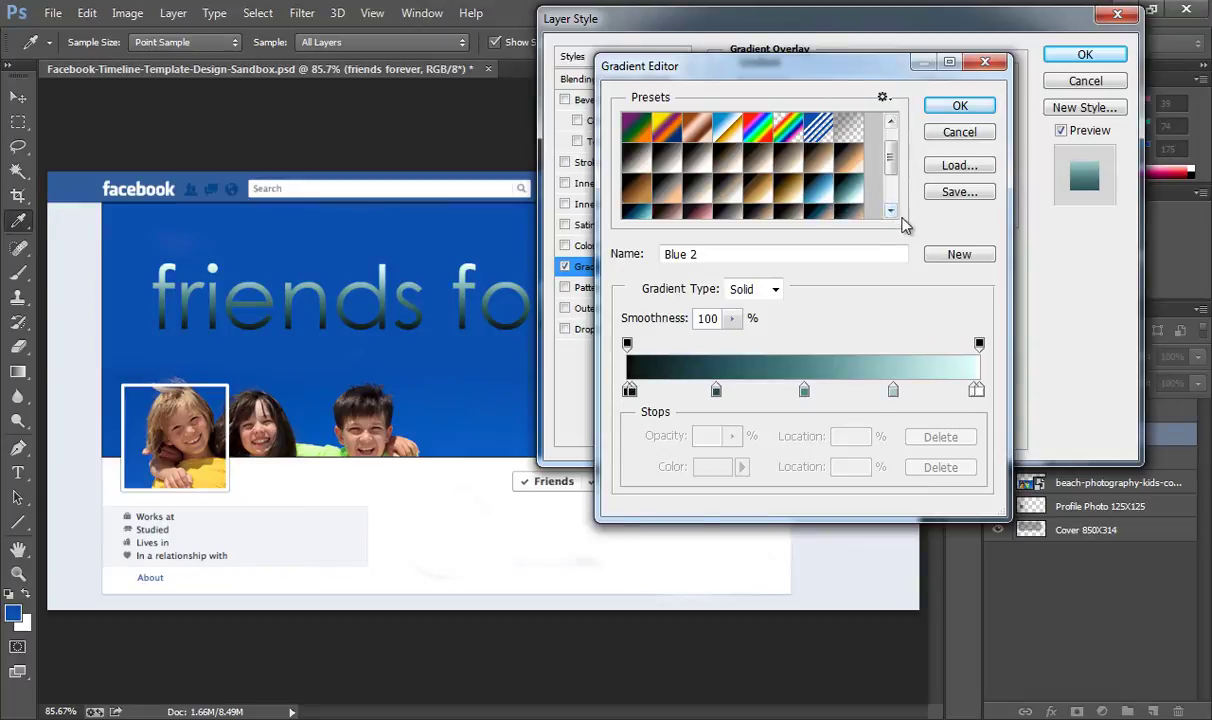
pyautogui.click(890, 210)
pyautogui.click(890, 210)
pyautogui.click(640, 160)
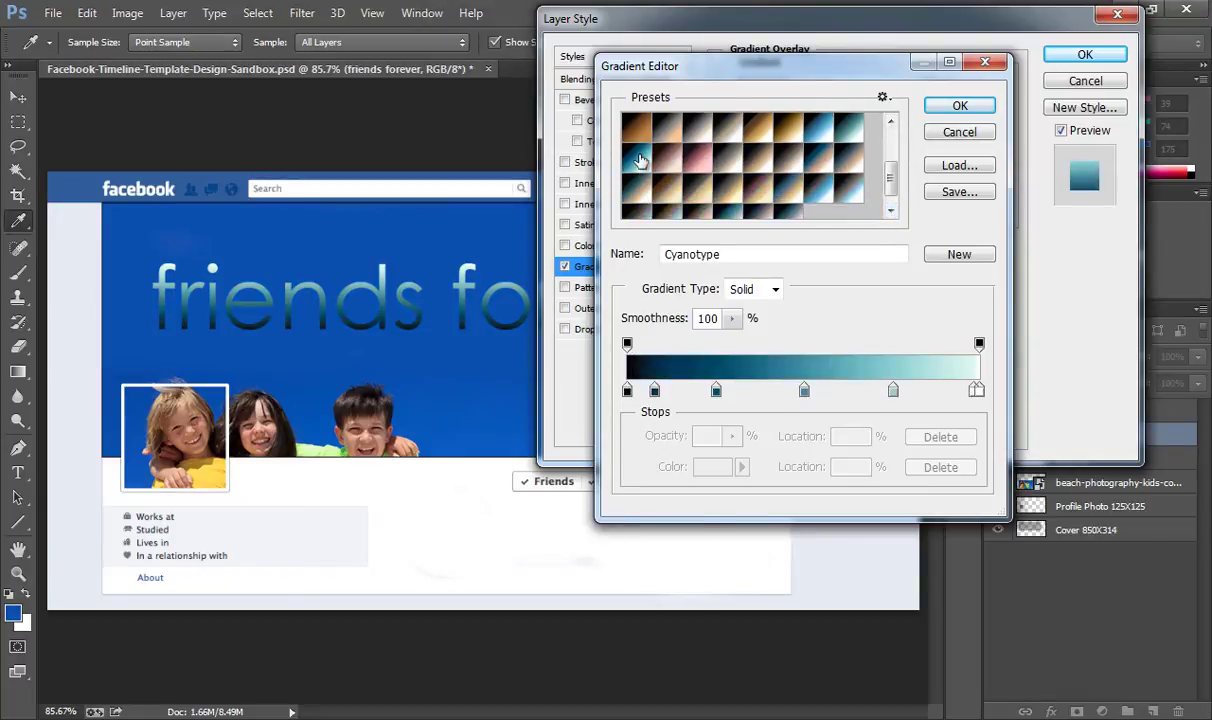
pyautogui.click(818, 132)
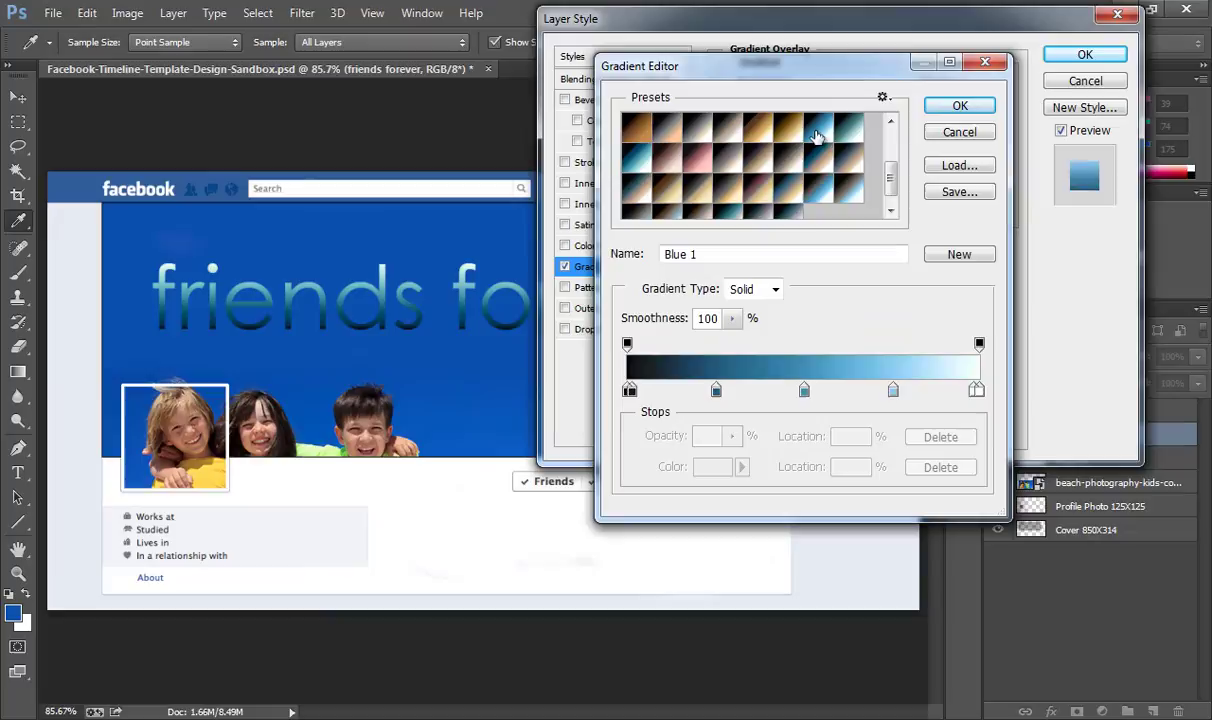
pyautogui.click(630, 152)
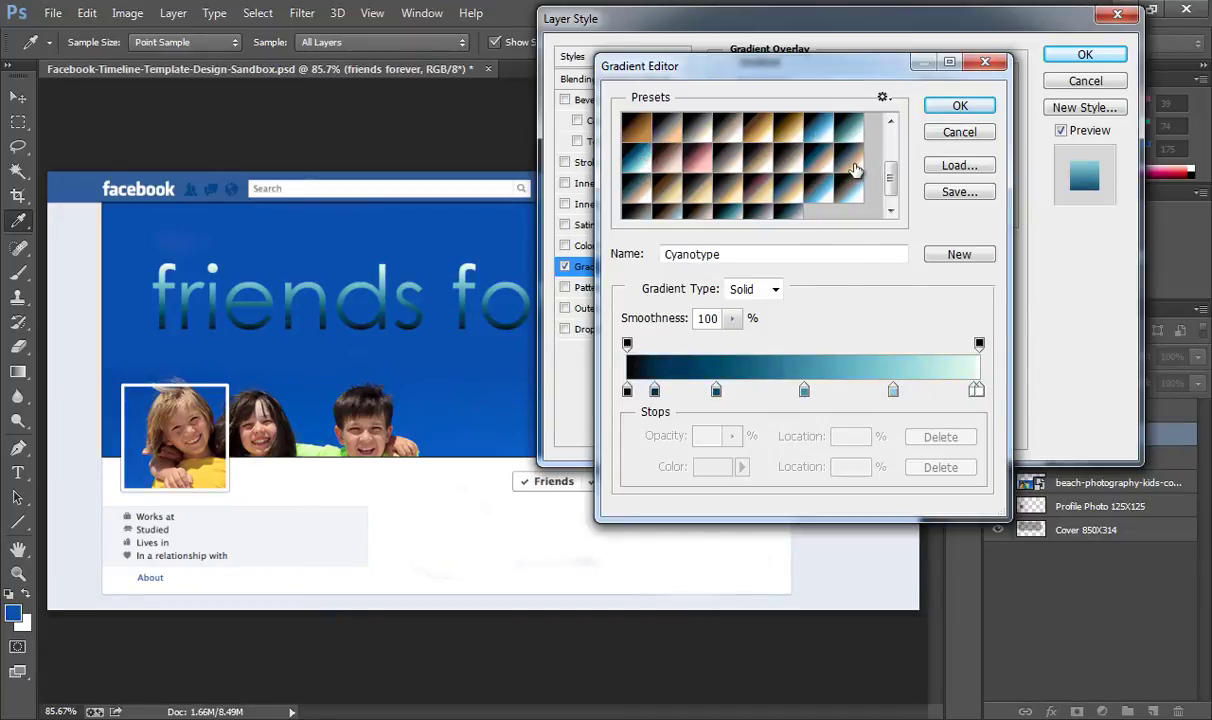
pyautogui.click(962, 107)
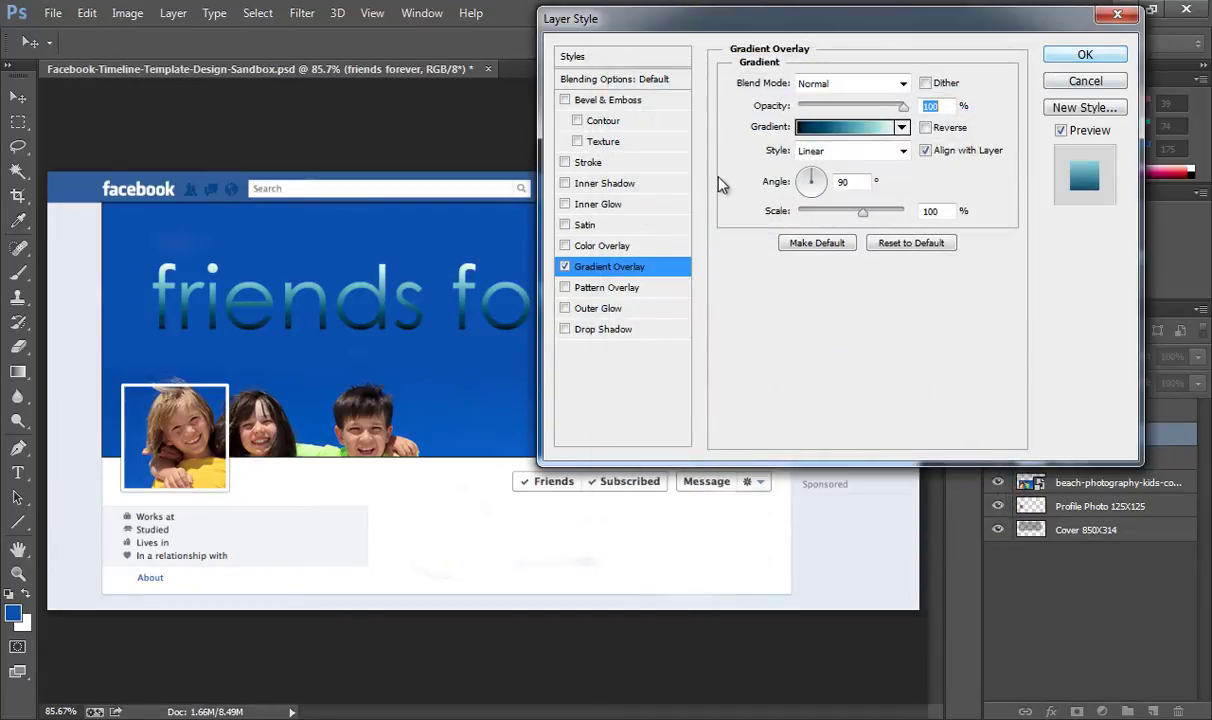
# Step: Add a Bevel & Emboss with depth reduced to 1%
pyautogui.click(565, 101)
pyautogui.click(583, 103)
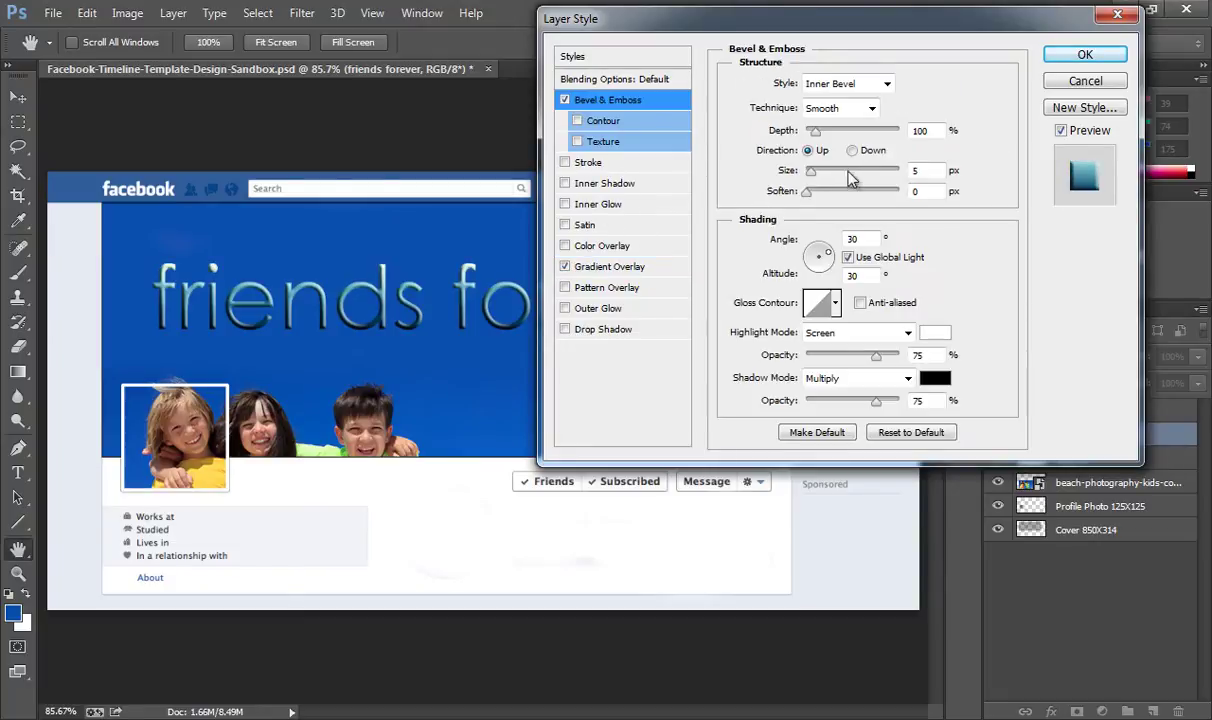
pyautogui.moveTo(786, 135); pyautogui.dragTo(772, 137)
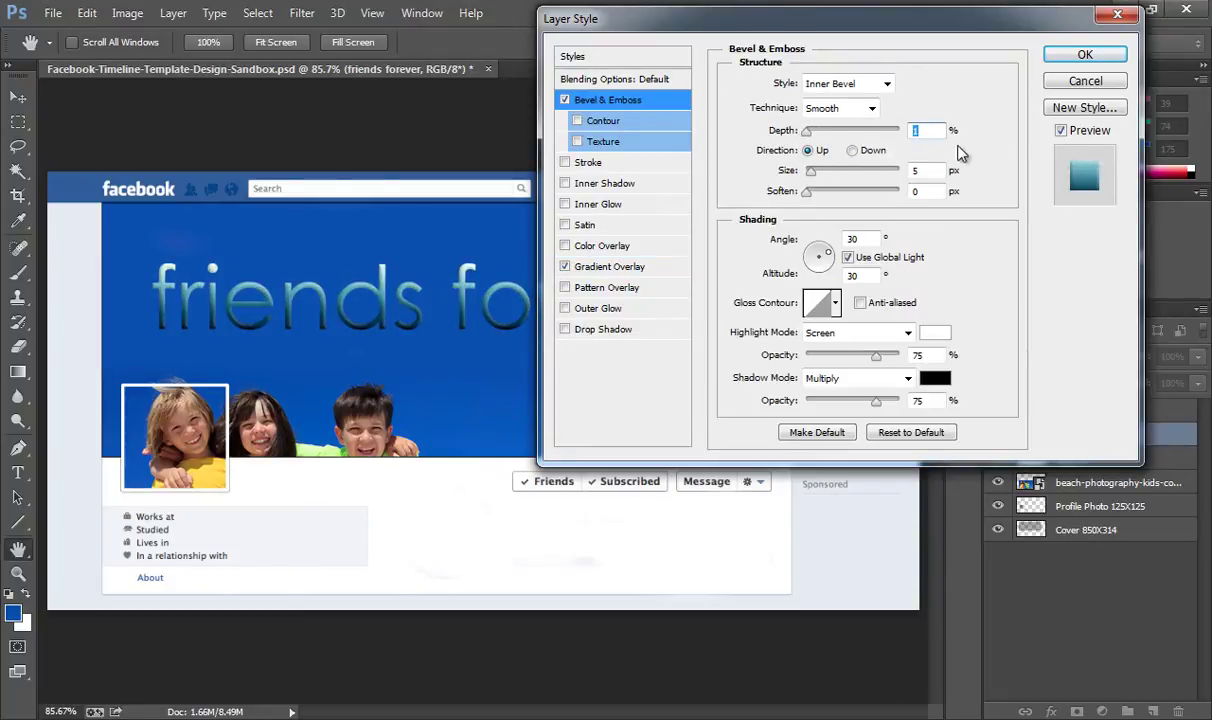
# Step: Apply the styles, then reopen them and set the bevel highlight opacity to 100%
pyautogui.click(1084, 54)
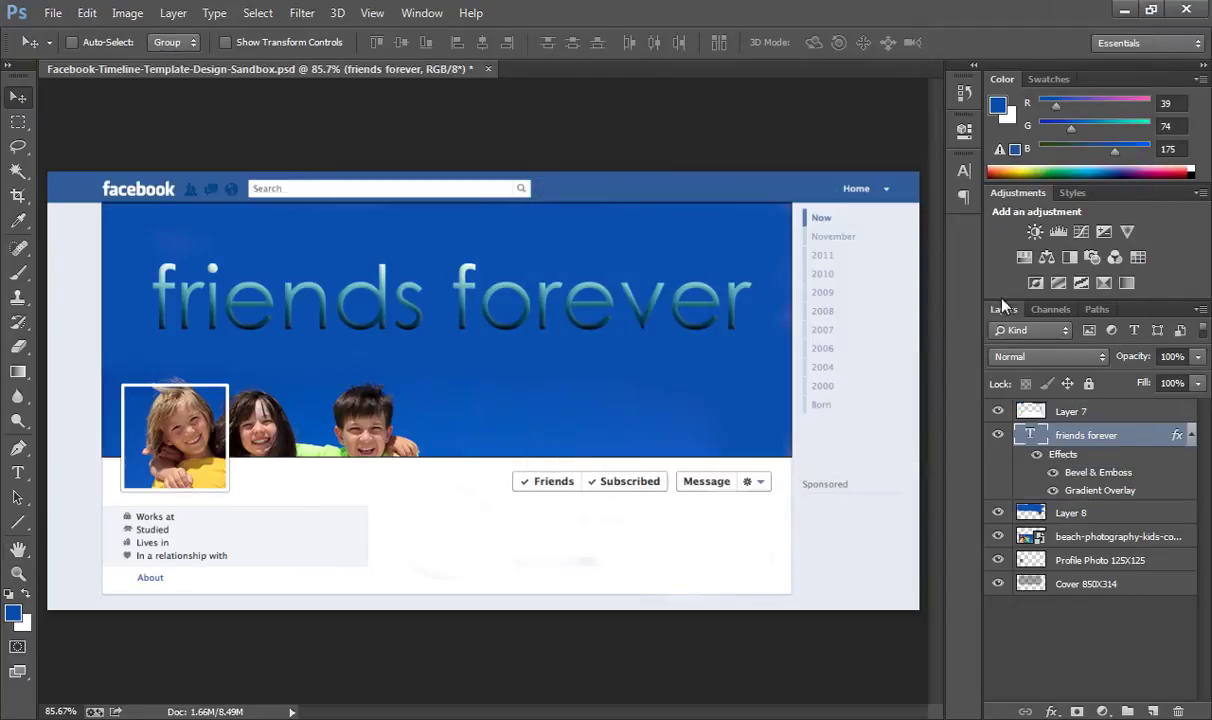
pyautogui.rightClick(1062, 443)
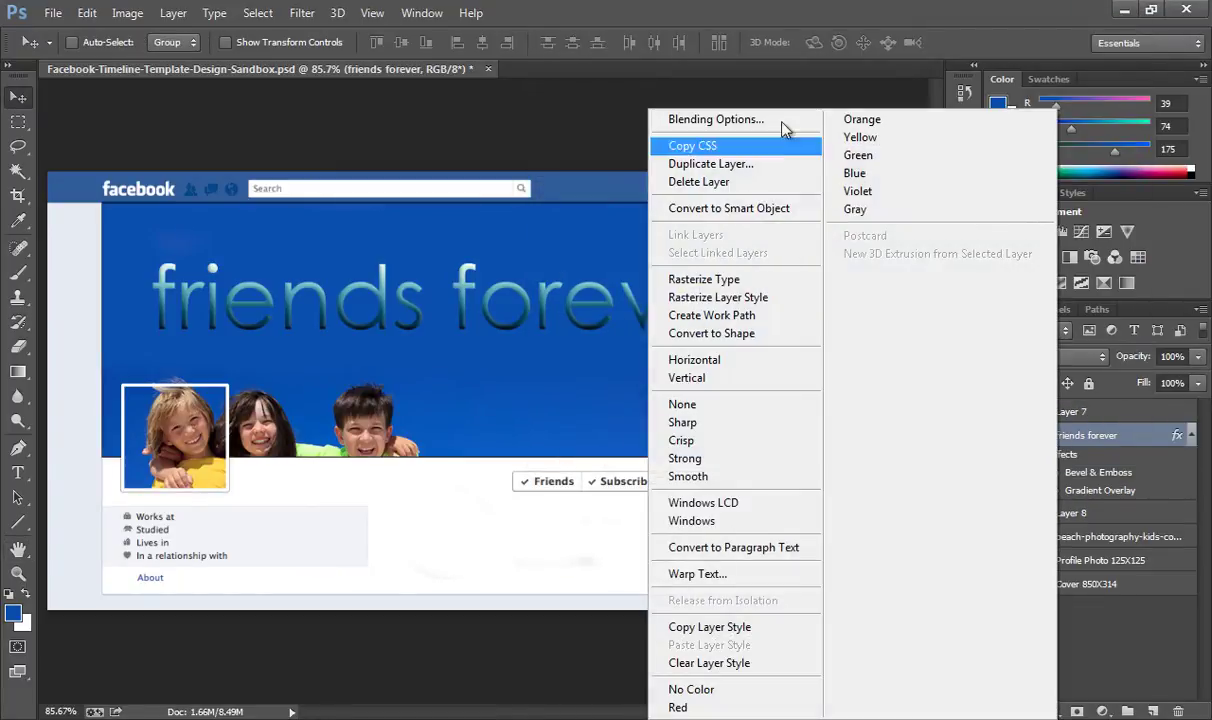
pyautogui.click(740, 116)
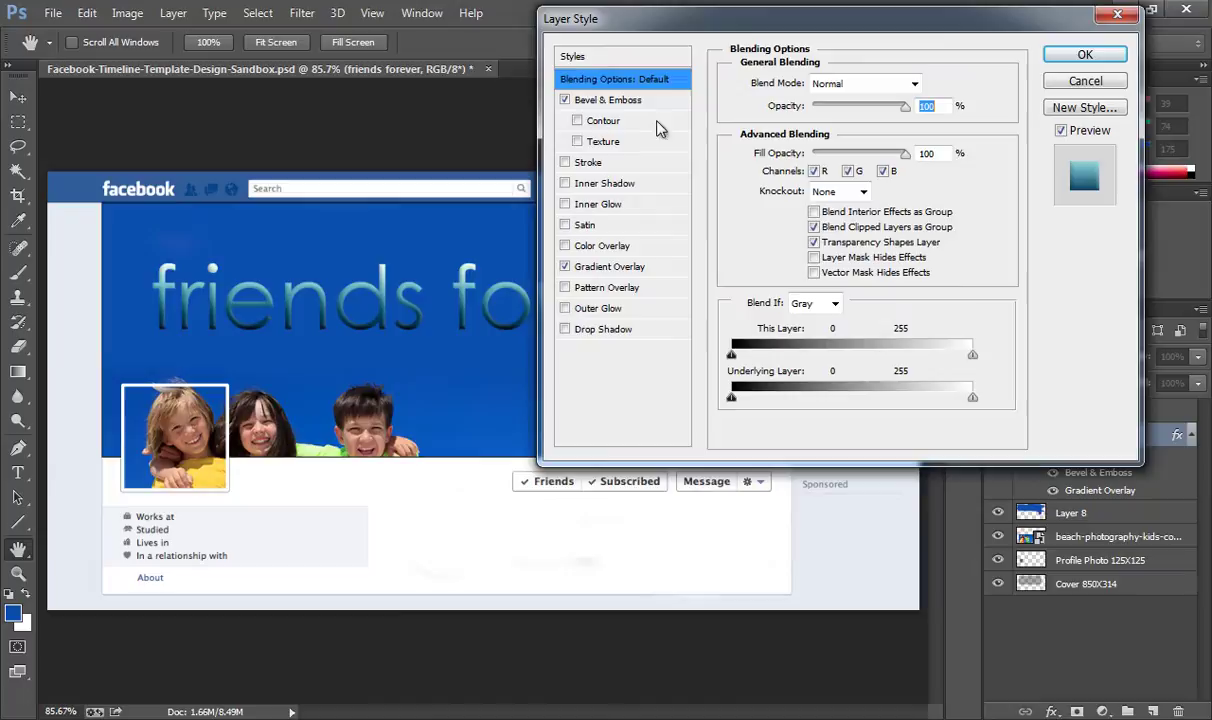
pyautogui.click(605, 100)
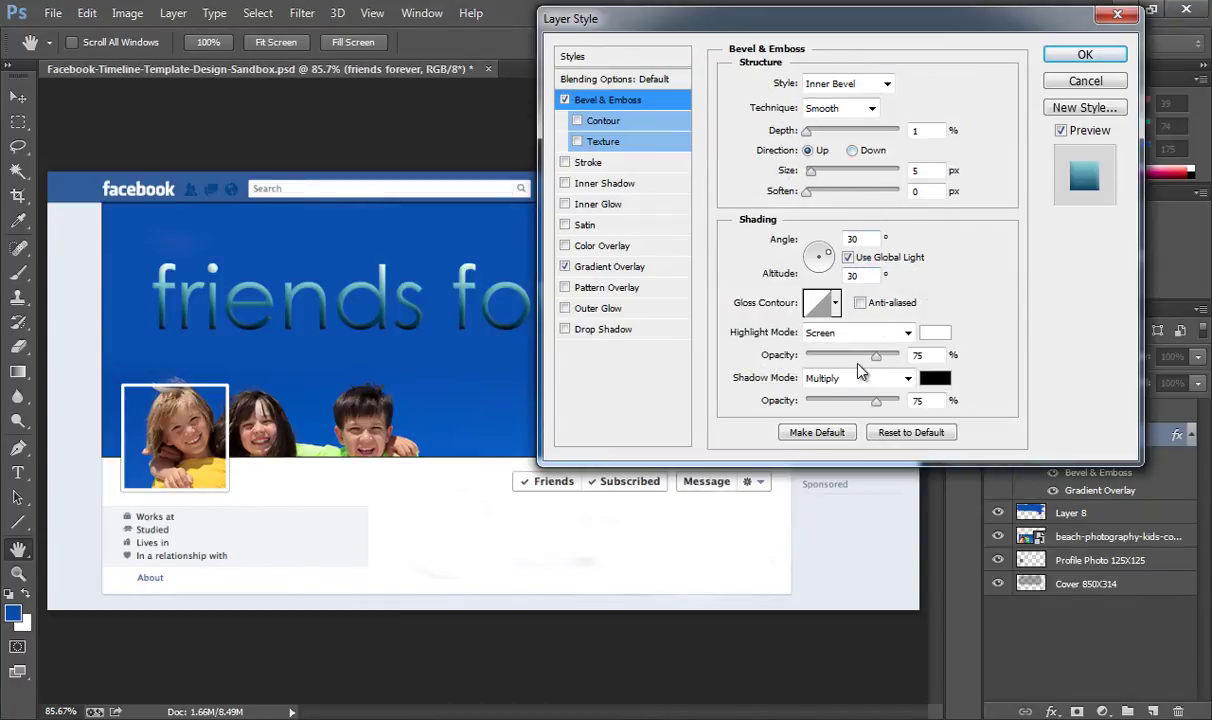
pyautogui.moveTo(874, 357); pyautogui.dragTo(935, 425)
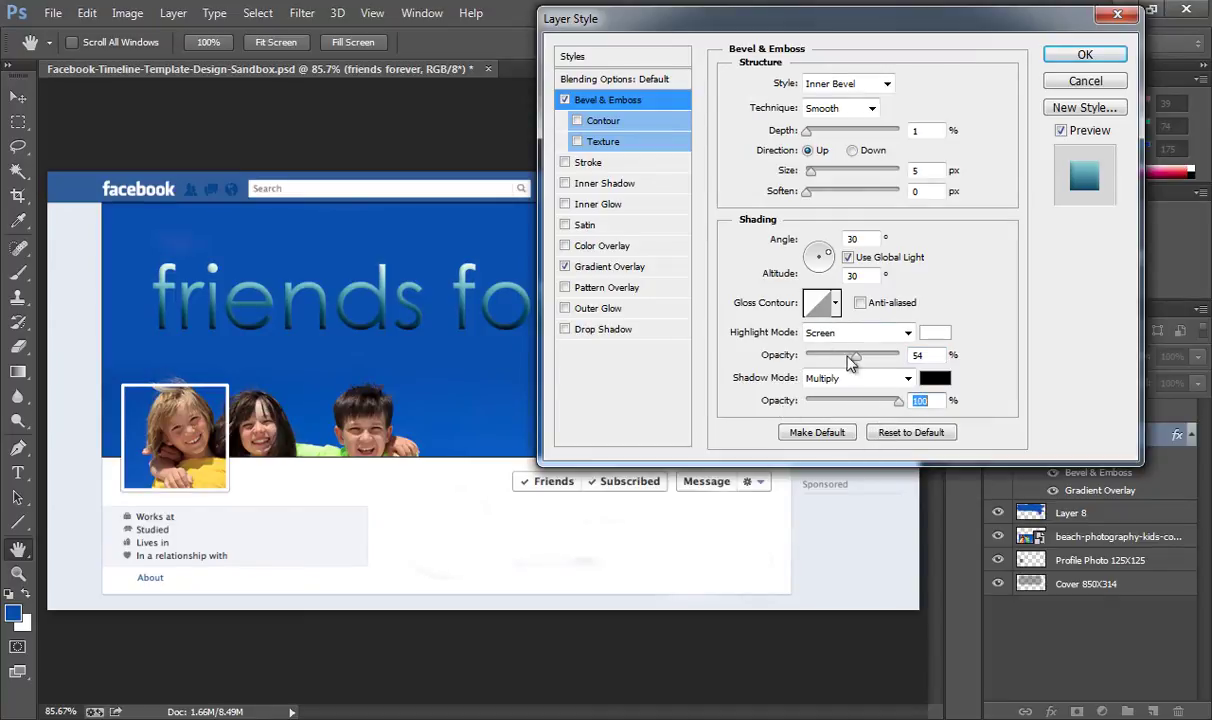
pyautogui.moveTo(856, 356); pyautogui.dragTo(918, 368)
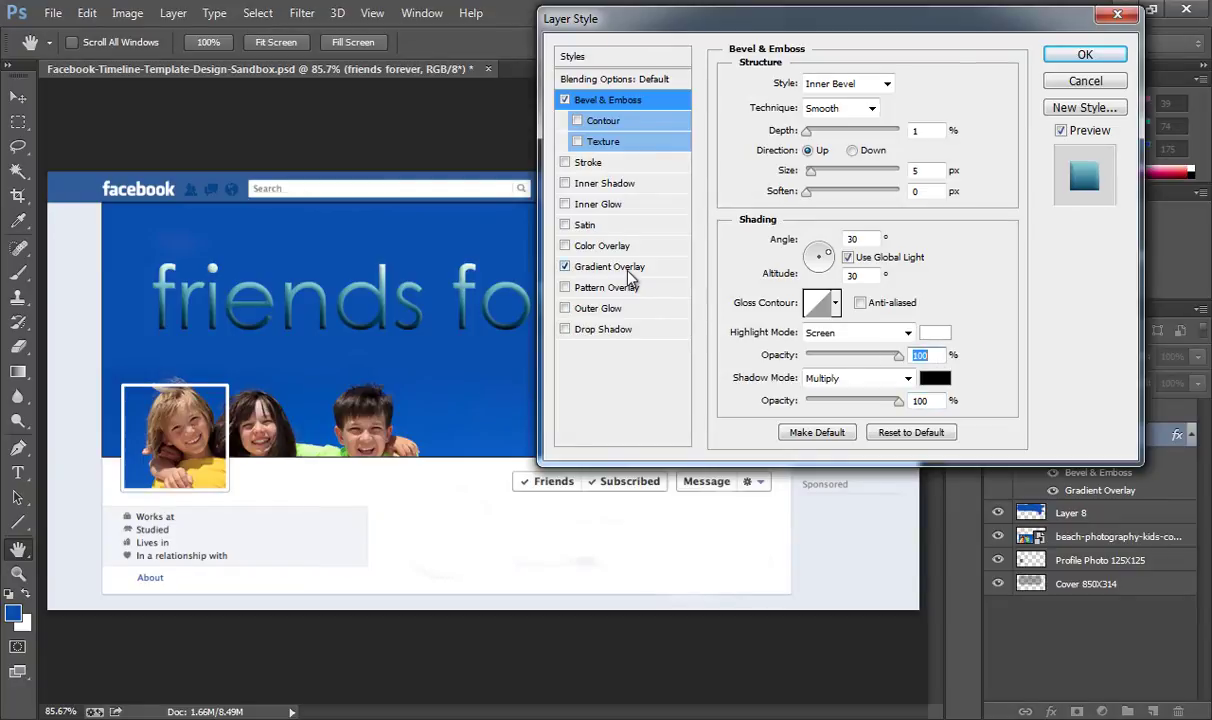
# Step: Soften the gradient overlay to 73% opacity and apply the style changes
pyautogui.click(596, 264)
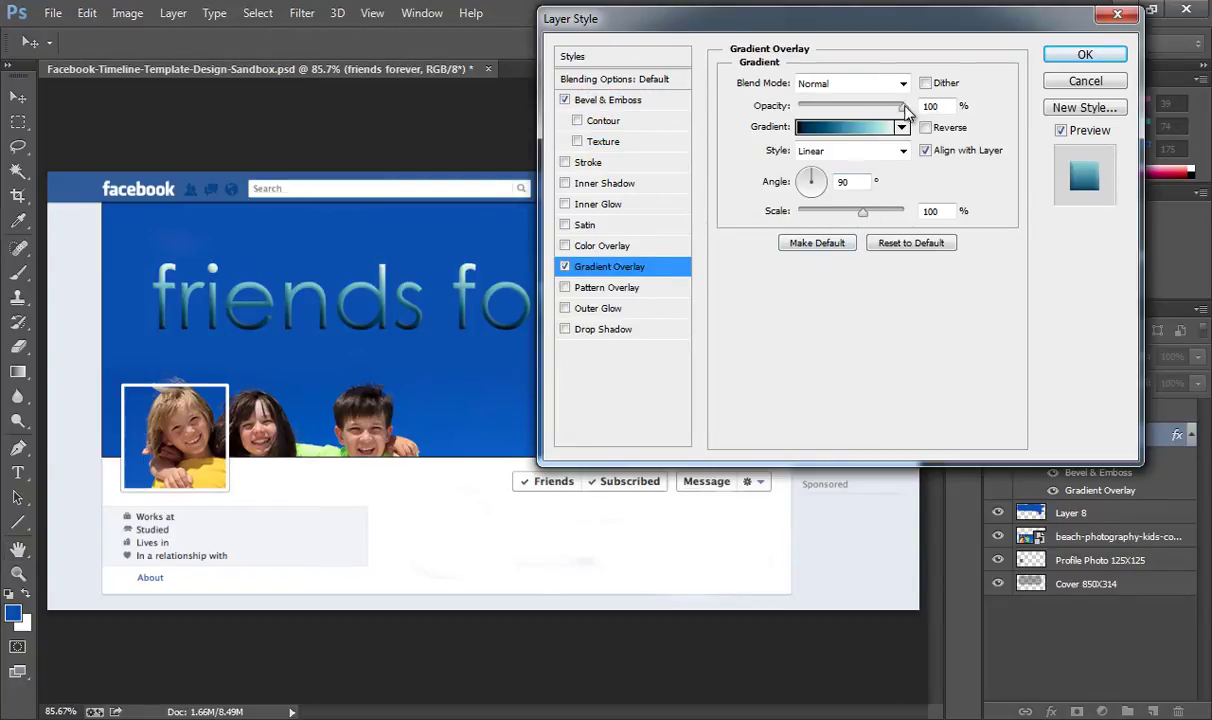
pyautogui.moveTo(903, 106); pyautogui.dragTo(876, 110)
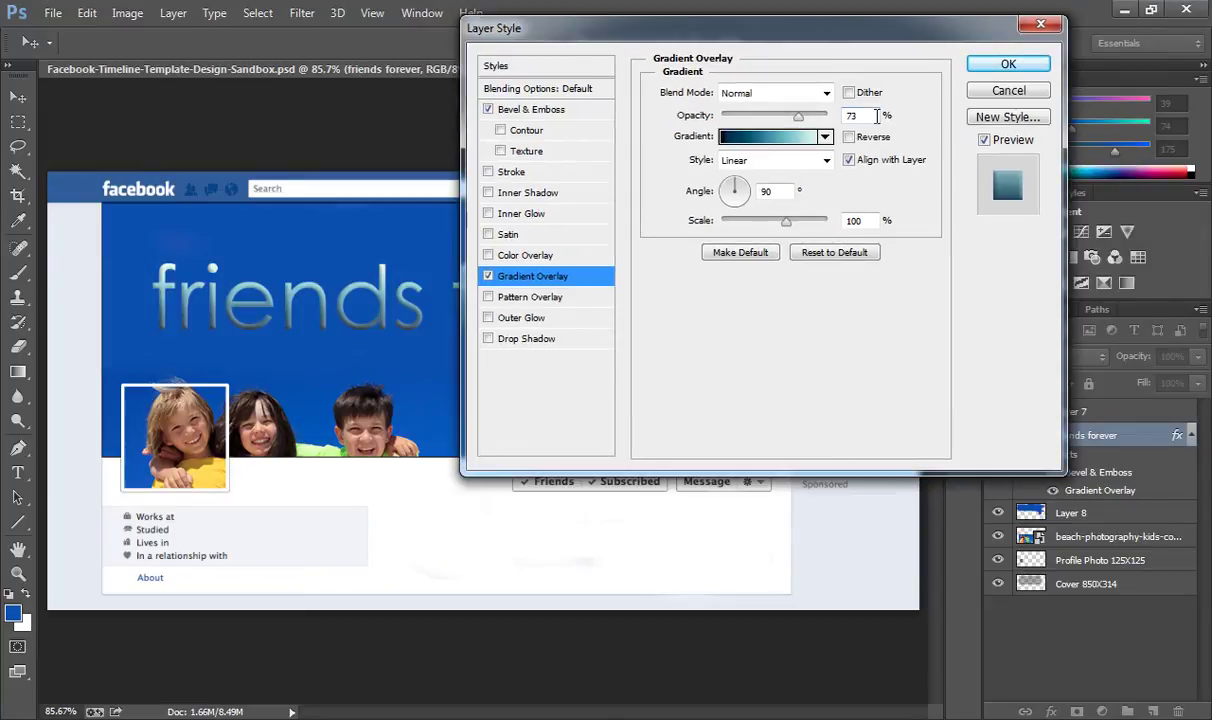
pyautogui.click(1008, 63)
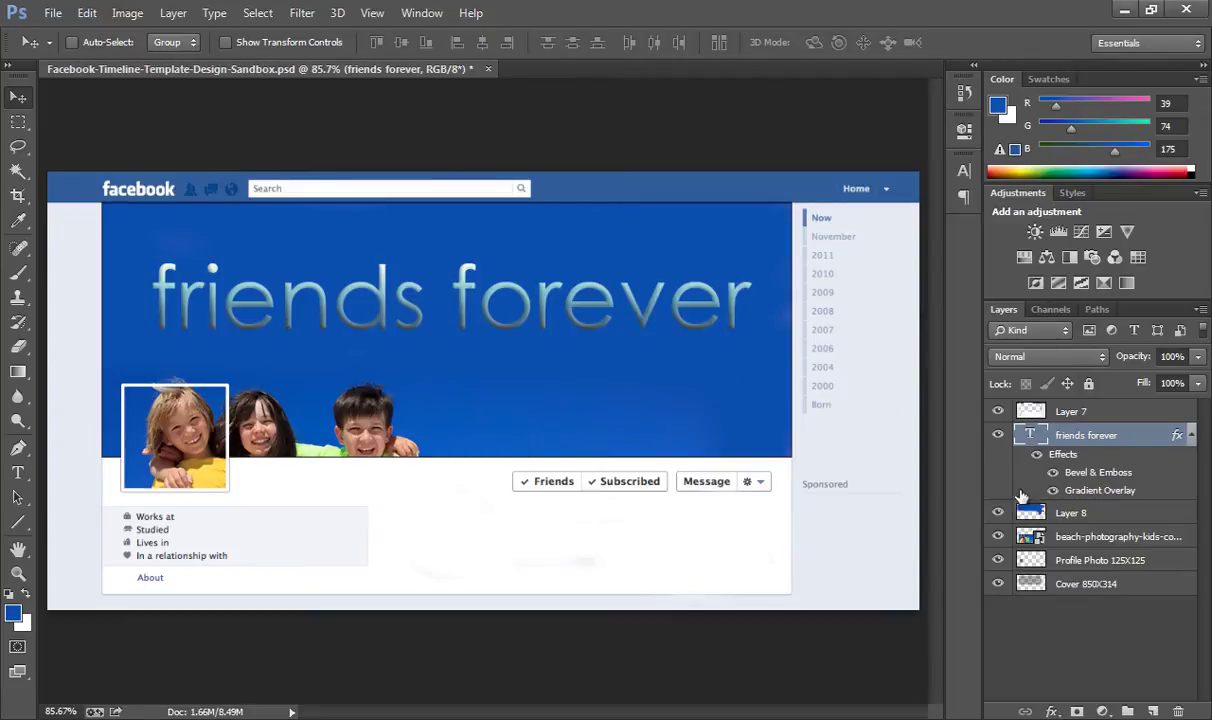
# Step: Merge the beach photo, Layer 8 and 'friends forever' text into one layer, then hide it
pyautogui.moveTo(997, 411)
pyautogui.mouseDown()
pyautogui.moveTo(1001, 553)
pyautogui.moveTo(997, 411)
pyautogui.mouseUp()
pyautogui.click(1103, 514)
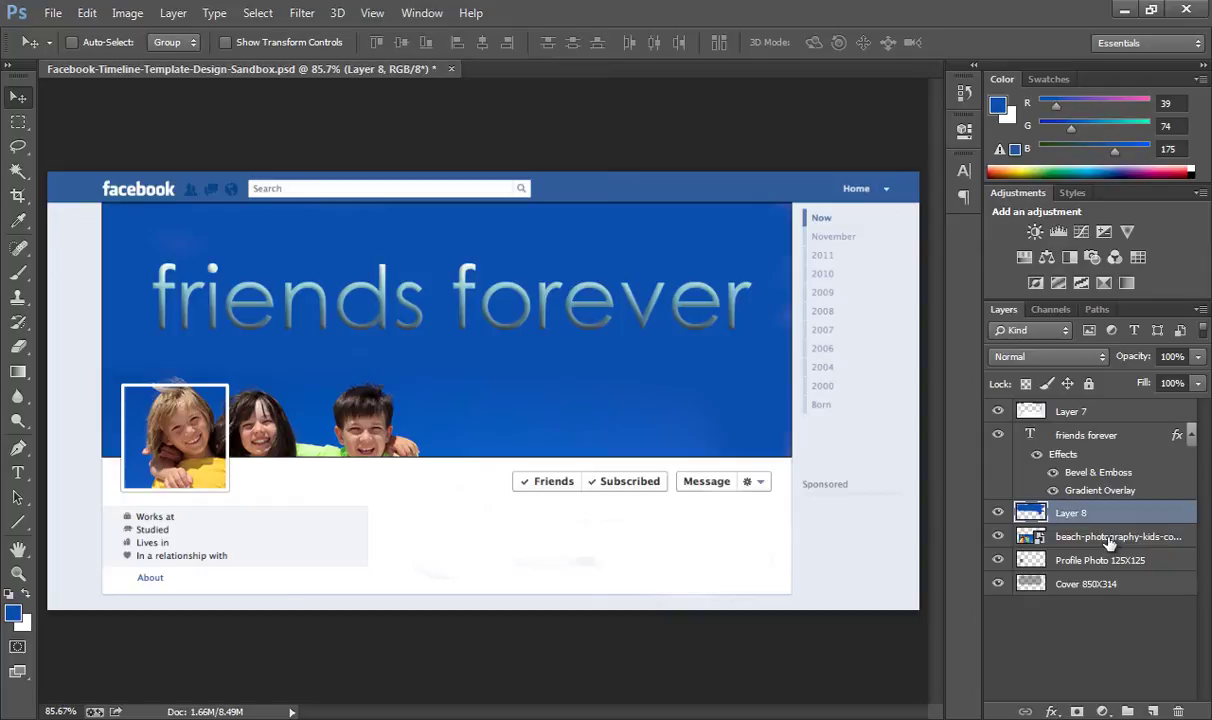
pyautogui.click(1109, 541)
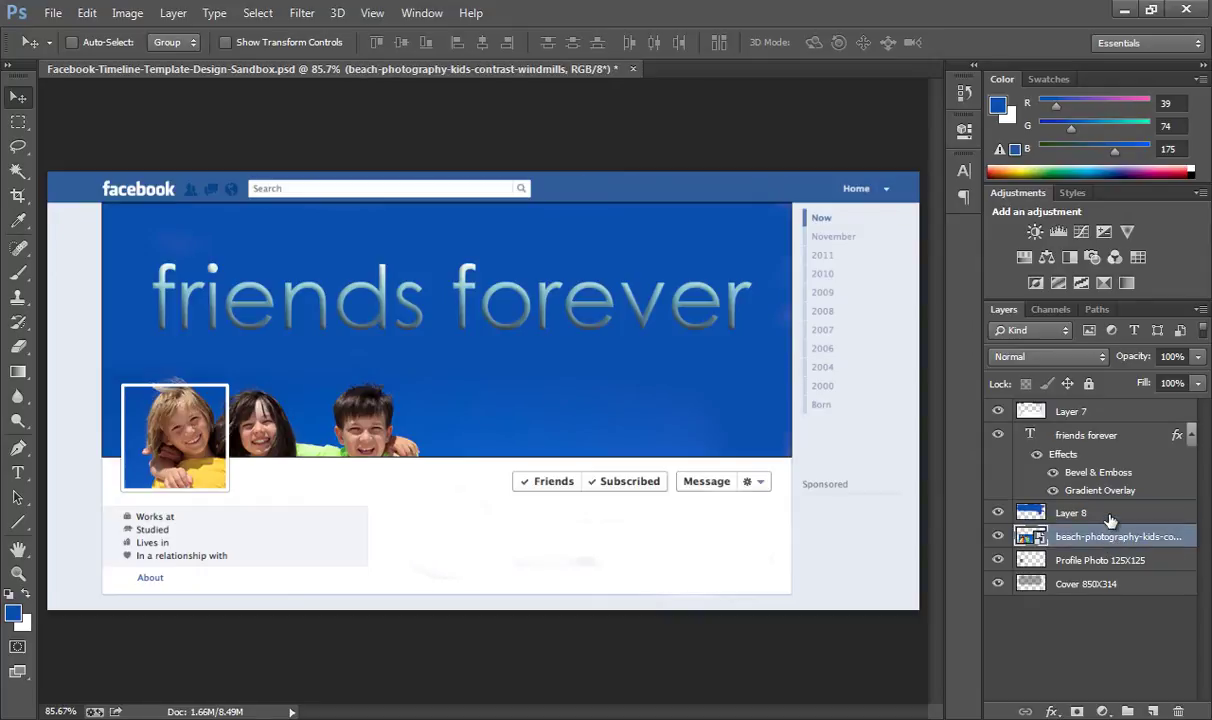
pyautogui.keyDown('ctrl'); pyautogui.click(1108, 514); pyautogui.keyUp('ctrl')
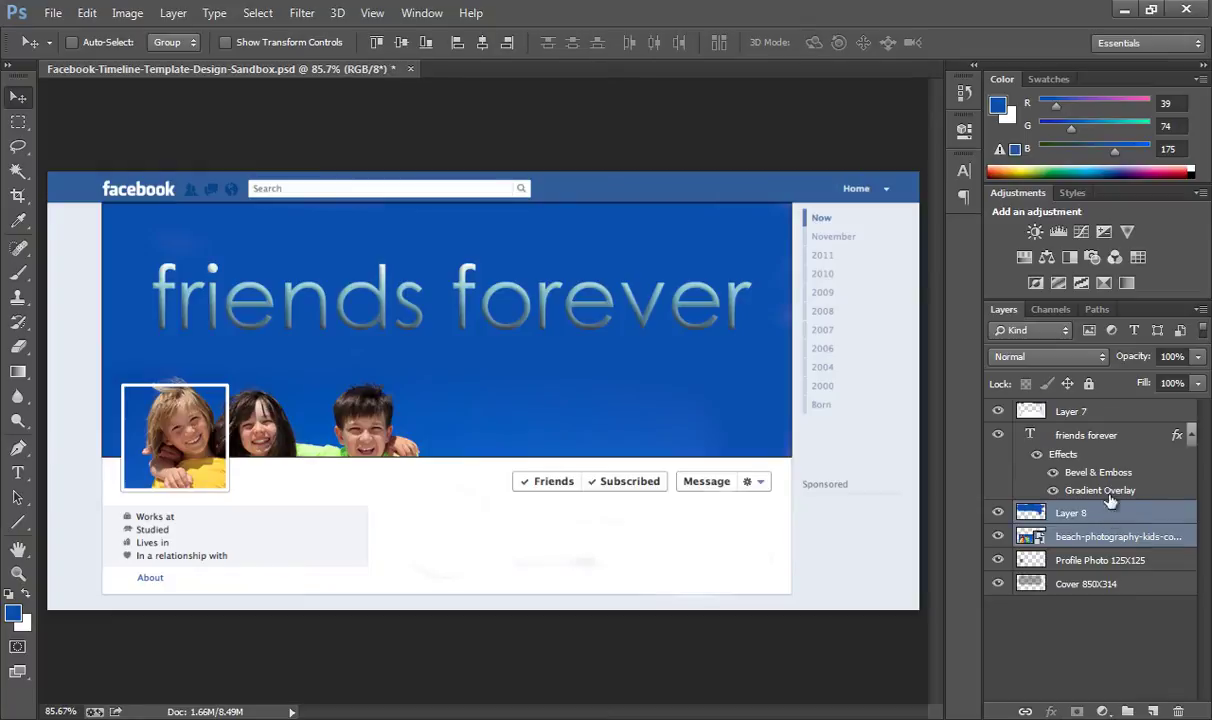
pyautogui.keyDown('ctrl'); pyautogui.click(1080, 435); pyautogui.keyUp('ctrl')
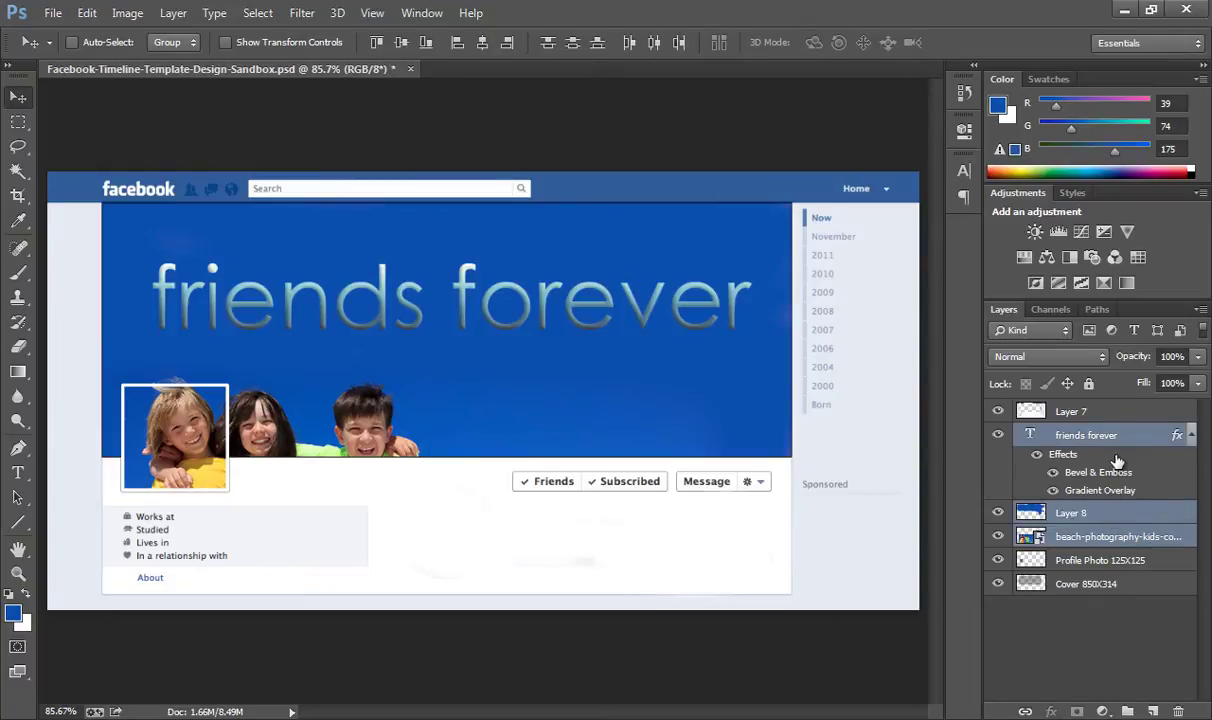
pyautogui.hotkey('ctrl', 'e')
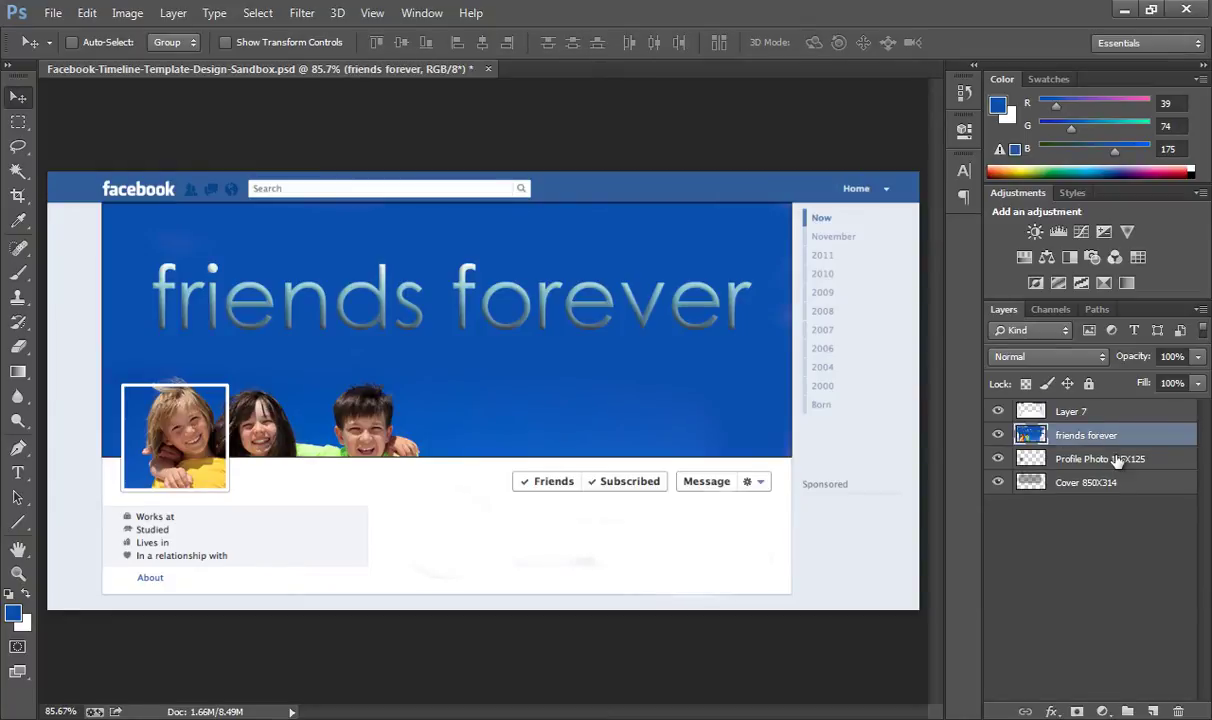
pyautogui.click(1118, 563)
pyautogui.moveTo(997, 411); pyautogui.dragTo(1002, 457)
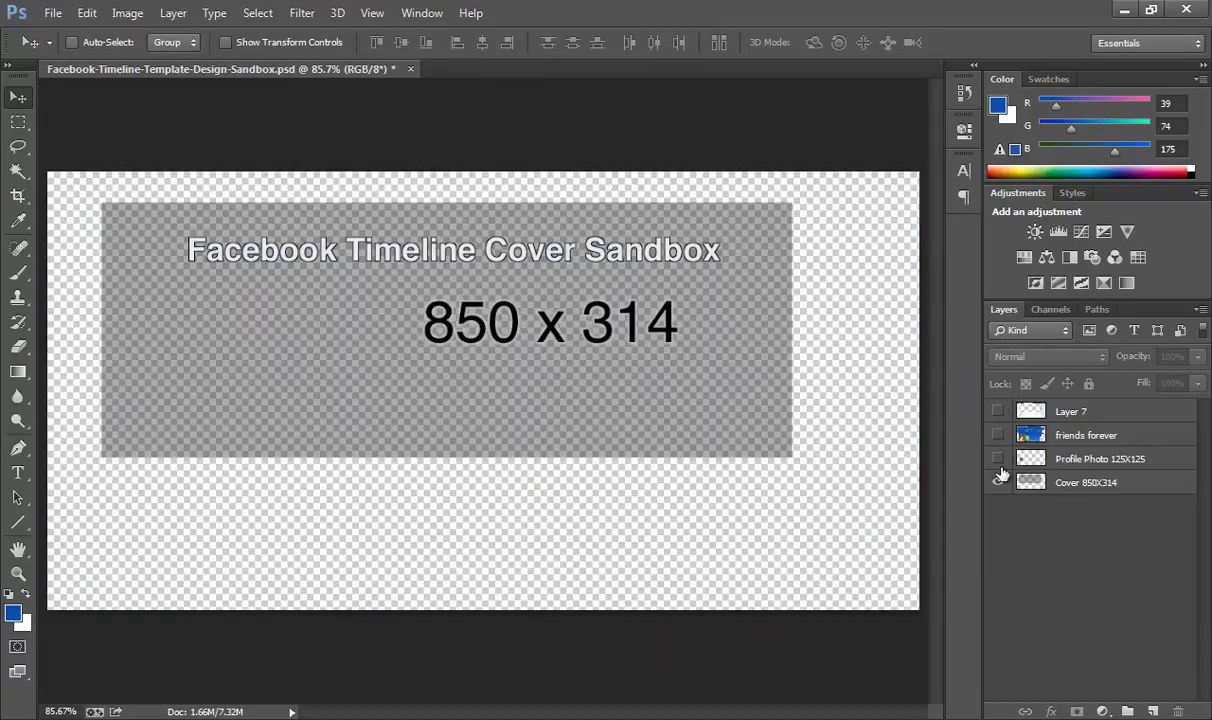
pyautogui.click(1070, 486)
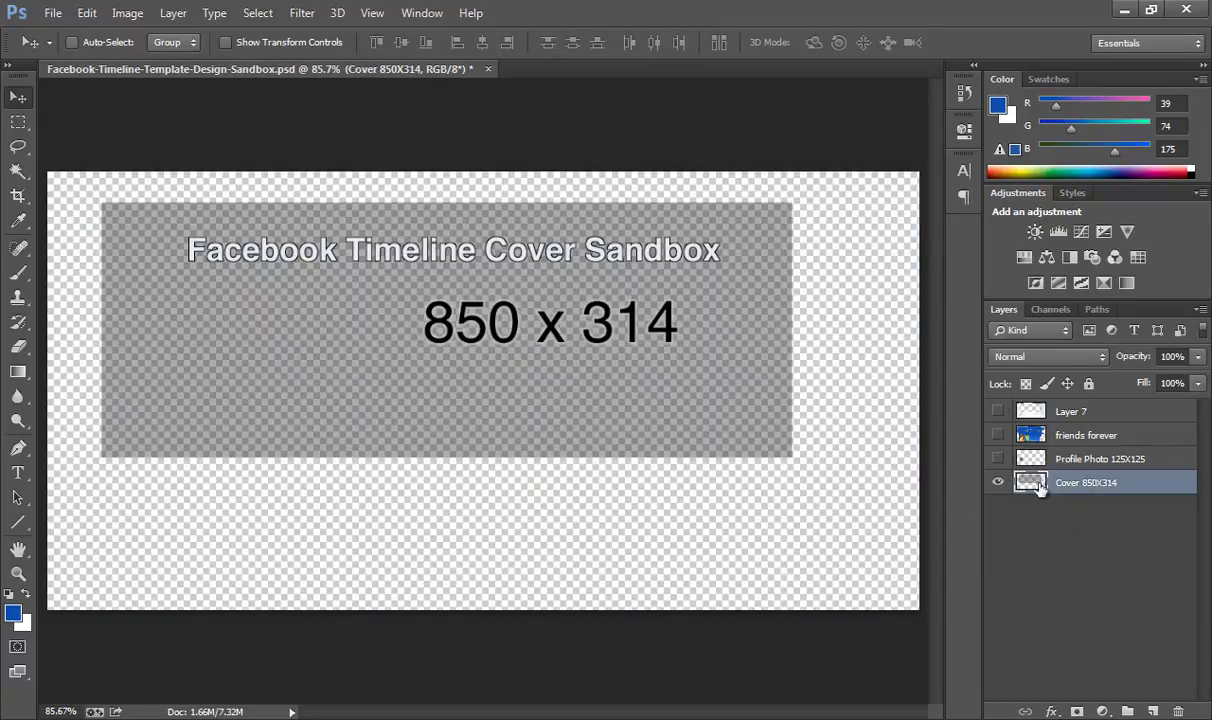
pyautogui.click(997, 459)
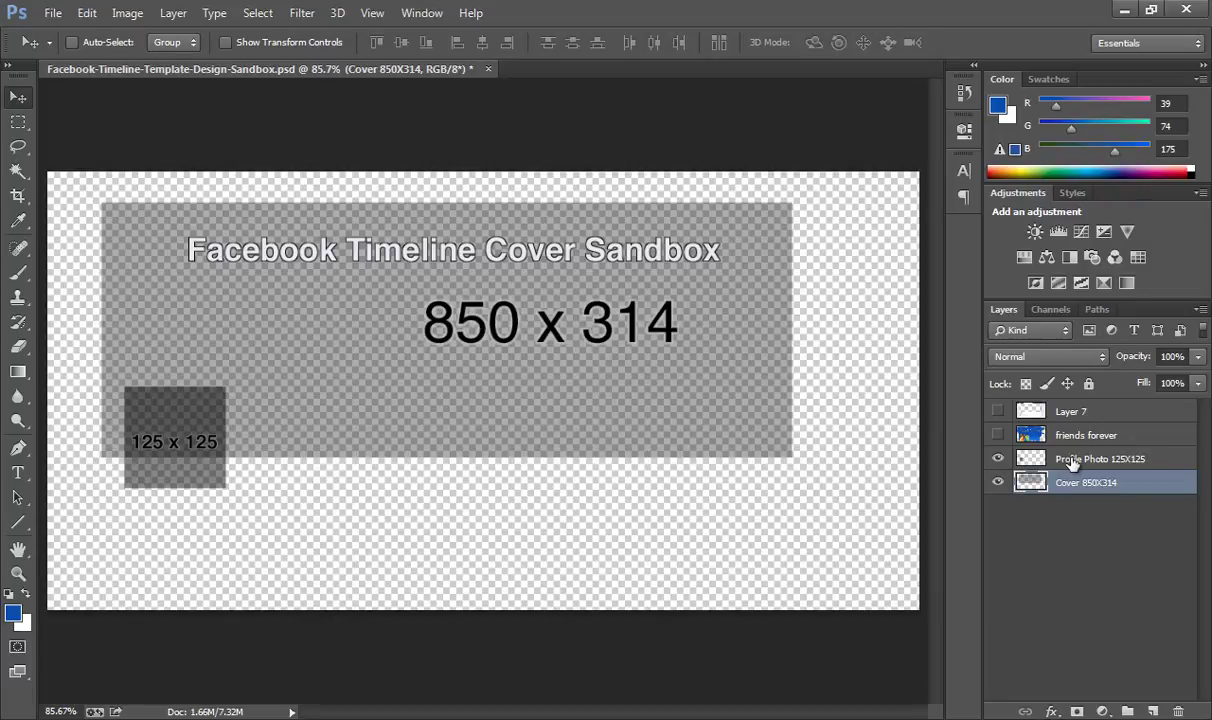
pyautogui.click(998, 436)
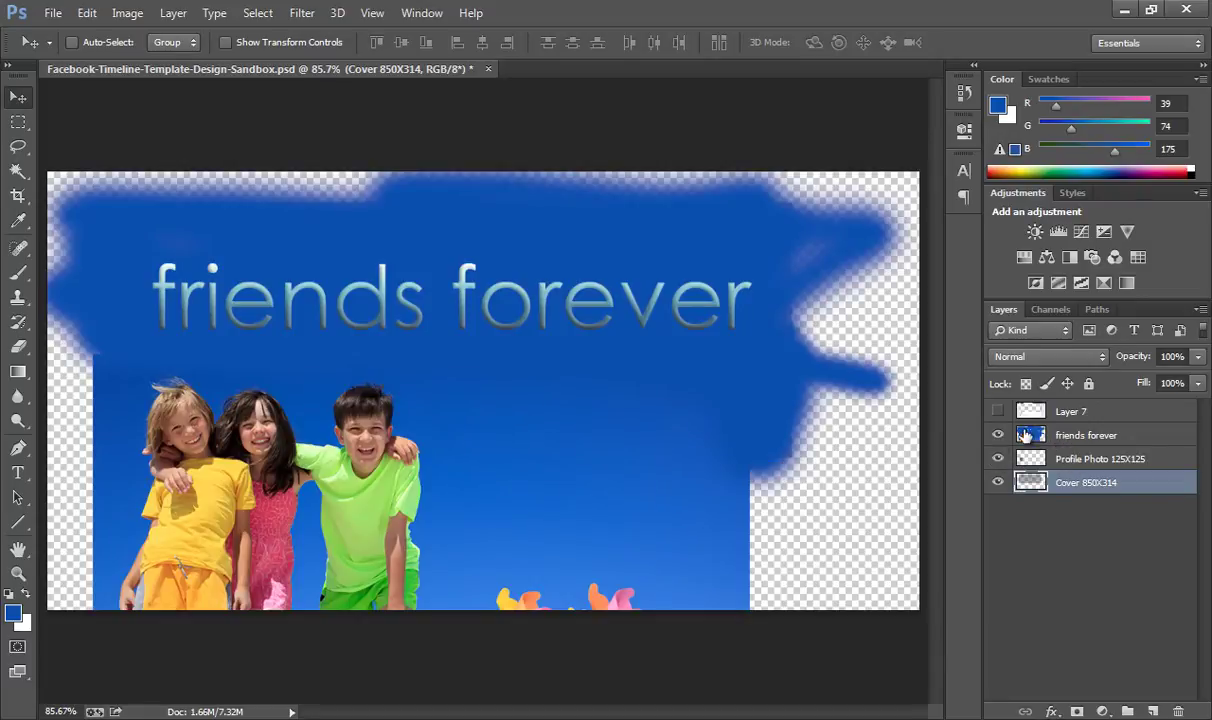
pyautogui.click(997, 412)
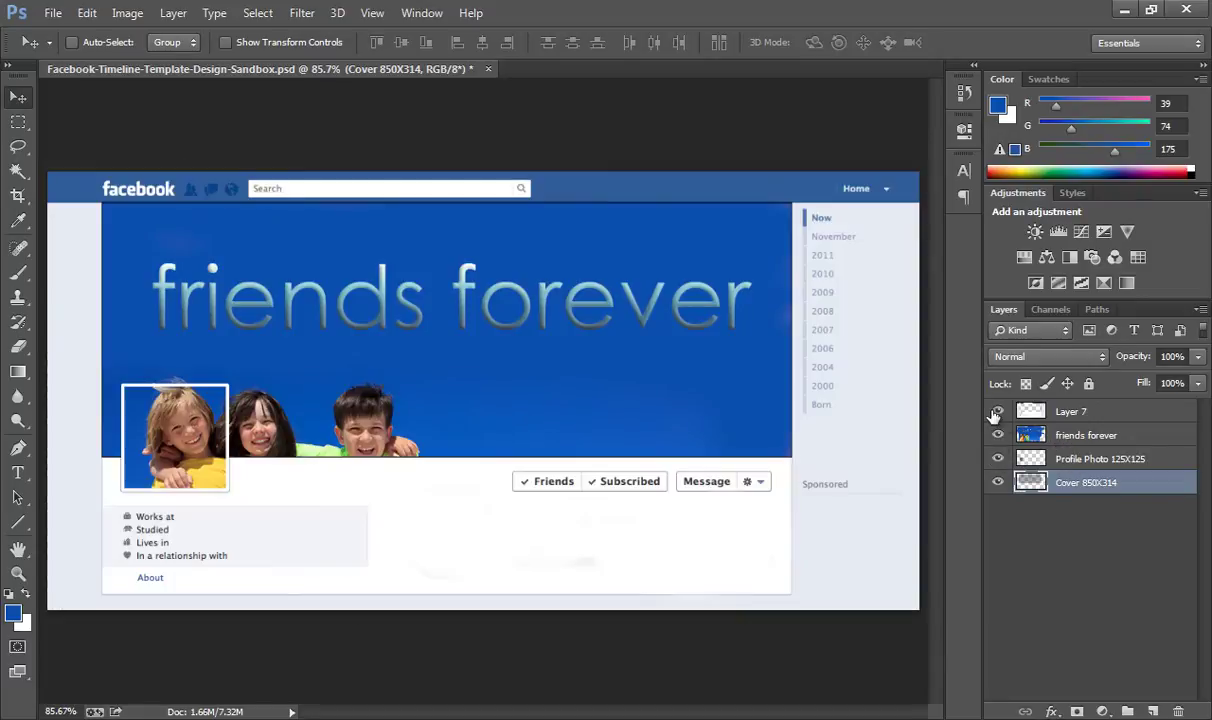
pyautogui.click(1063, 412)
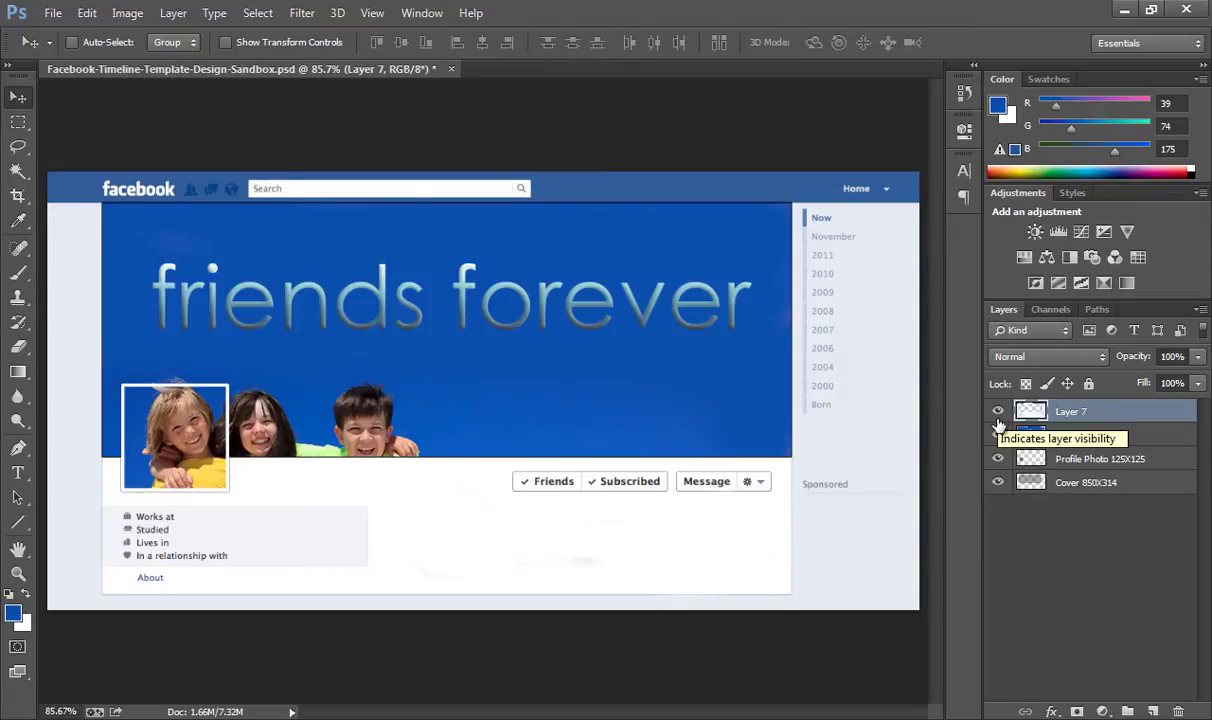
# Step: Select the Cover 850X314 layer's pixels and crop the canvas to that area
pyautogui.click(1030, 483)
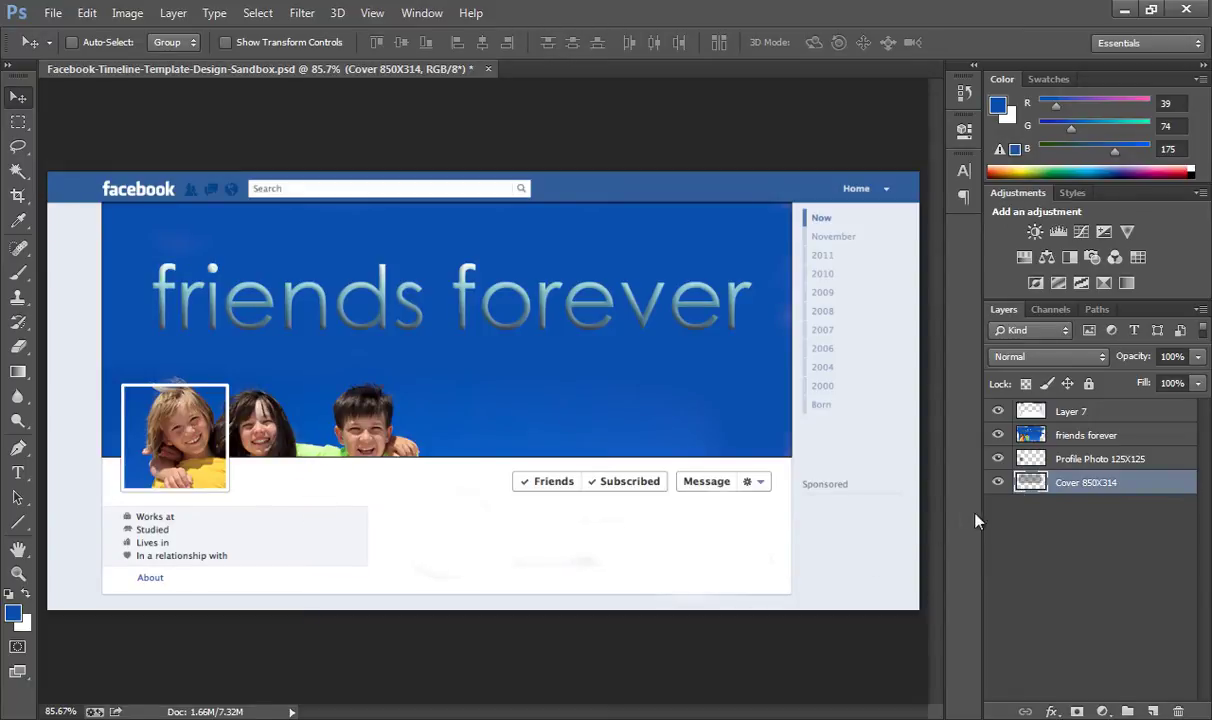
pyautogui.keyDown('ctrl'); pyautogui.click(1031, 486); pyautogui.keyUp('ctrl')
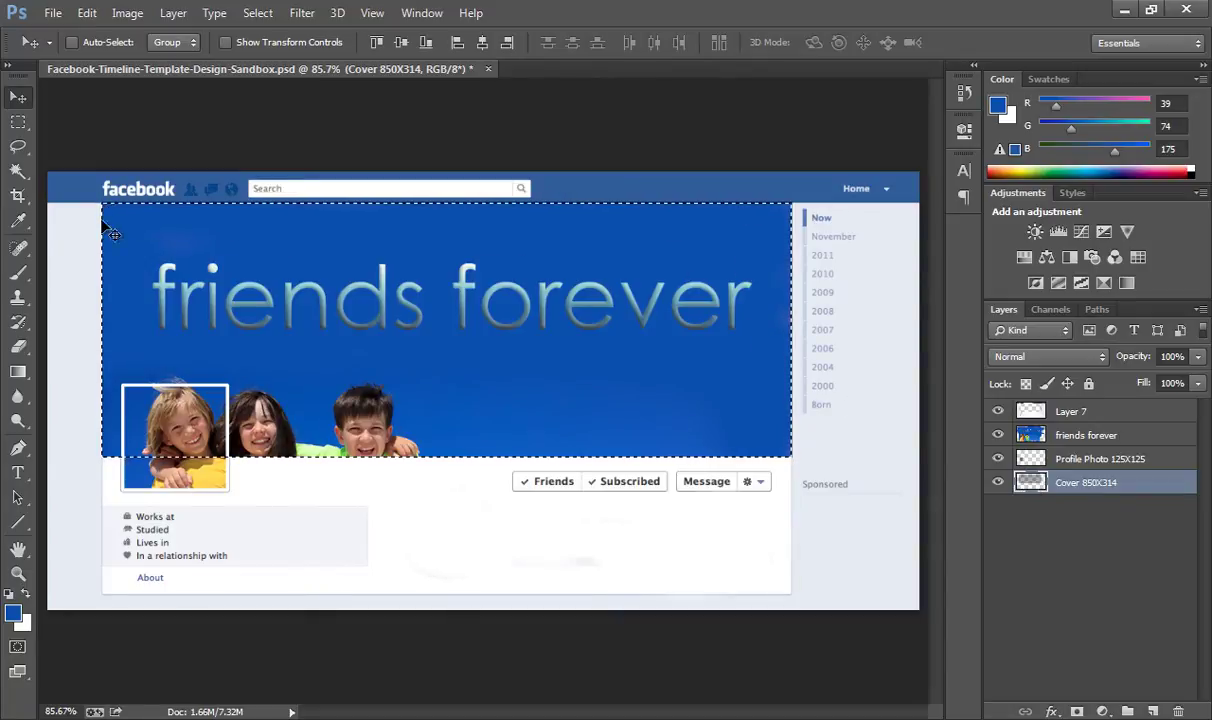
pyautogui.click(20, 197)
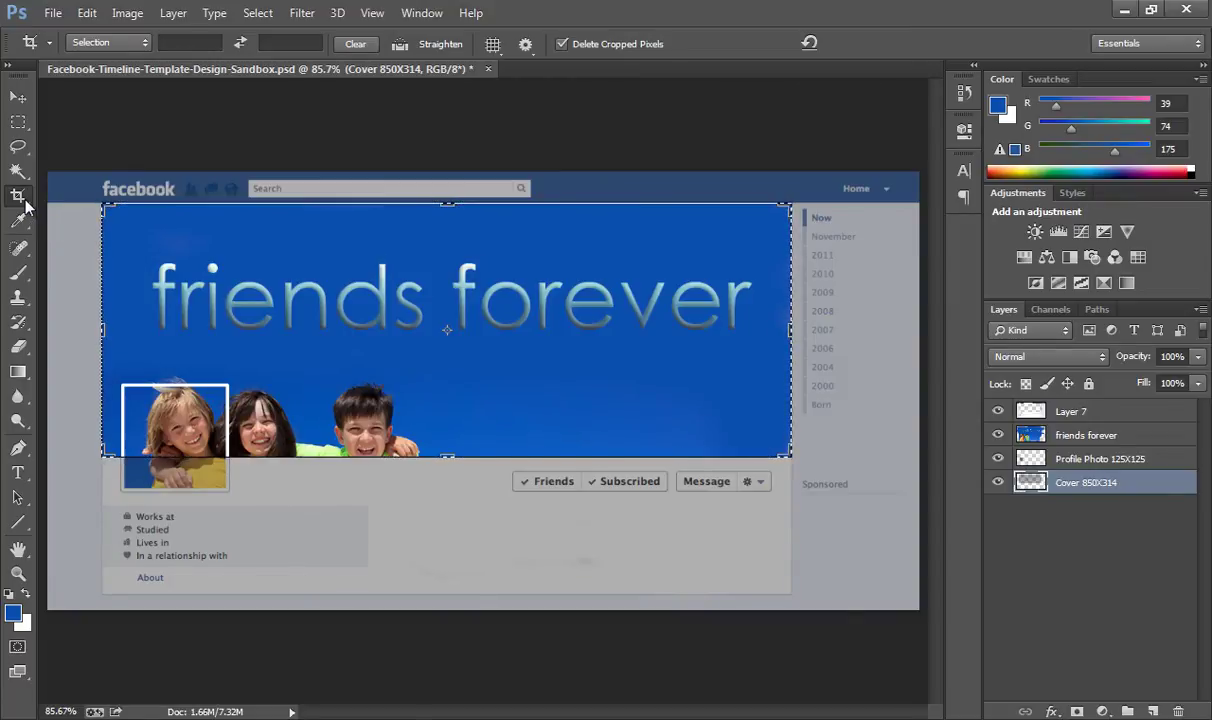
pyautogui.click(22, 200)
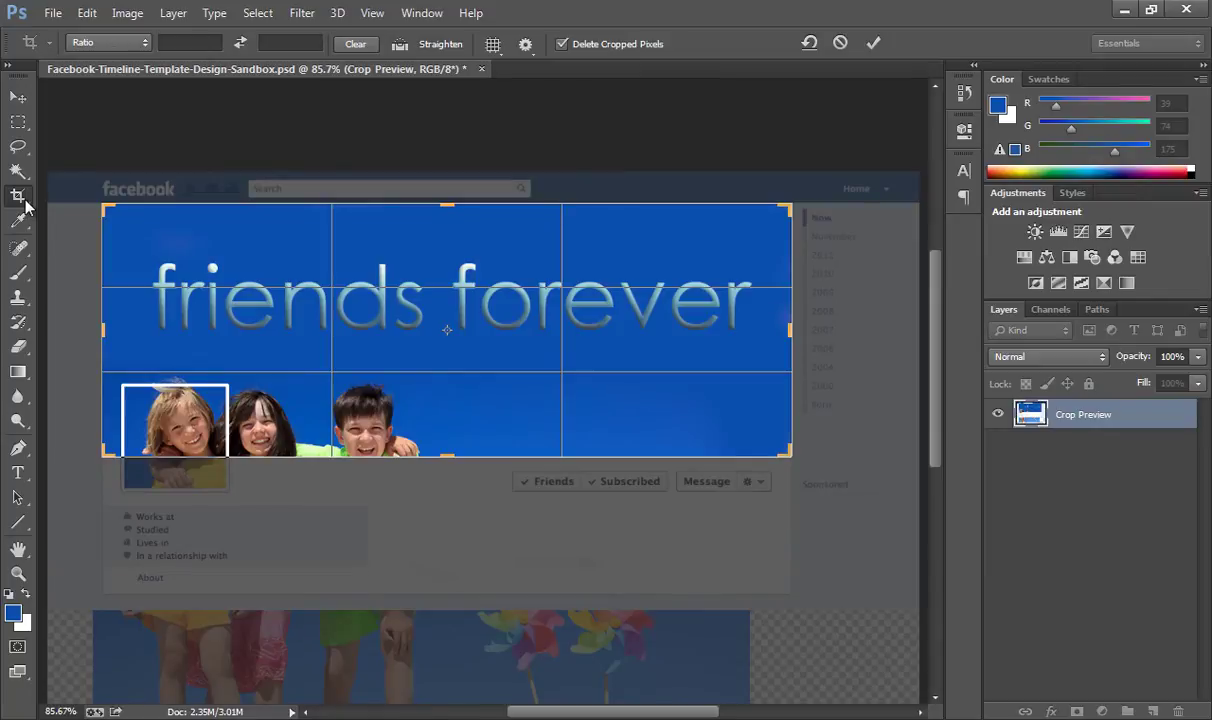
pyautogui.click(873, 43)
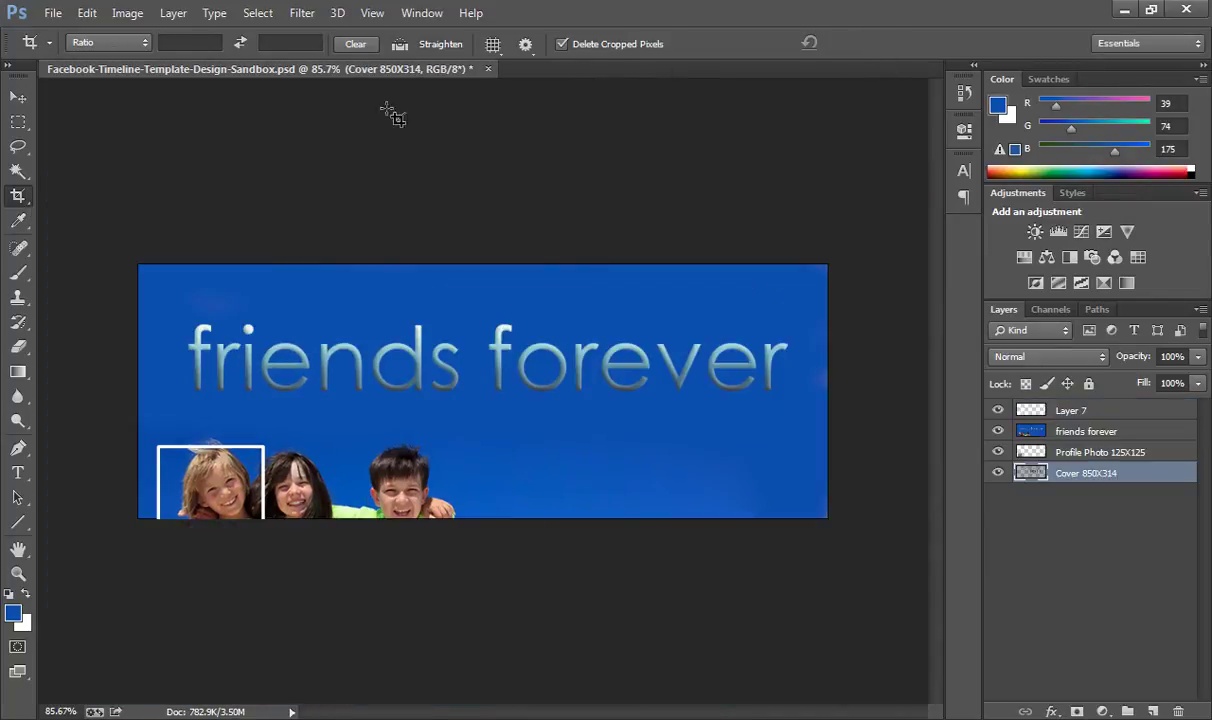
# Step: Save the cropped cover on the Desktop as JPEG 'Facebook-Timeline-Template-Design-Sandbox' at Maximum quality (12)
pyautogui.click(52, 14)
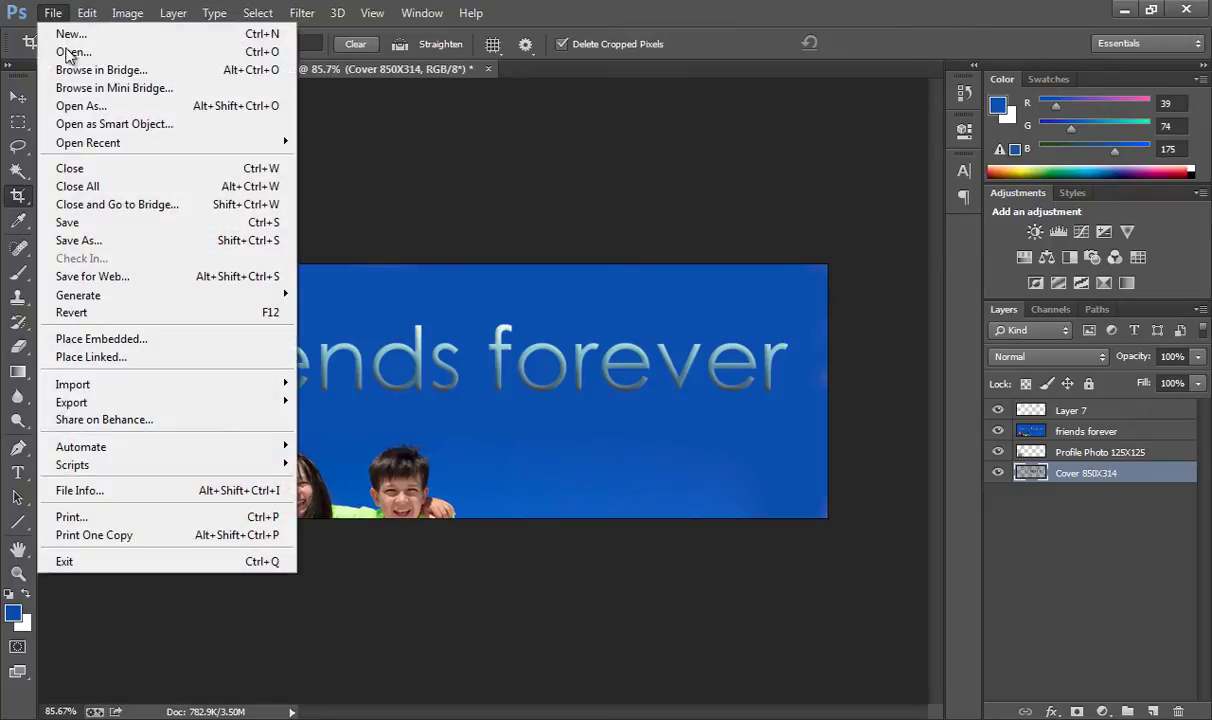
pyautogui.click(108, 240)
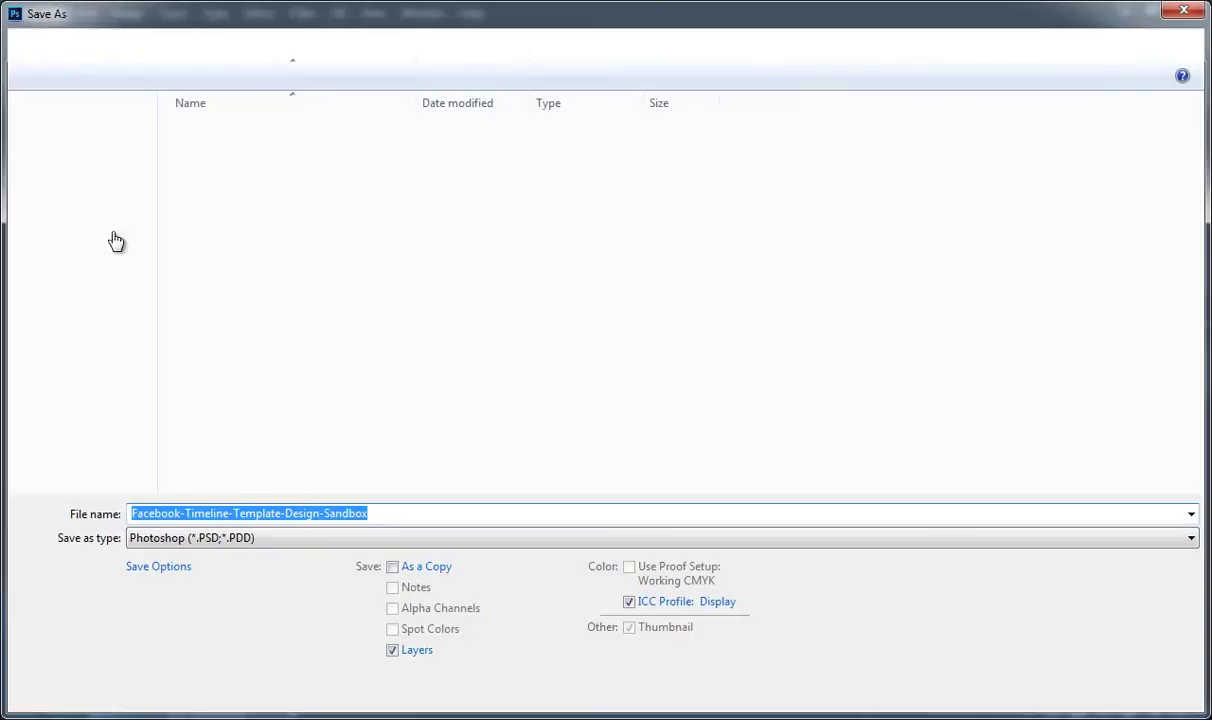
pyautogui.click(86, 132)
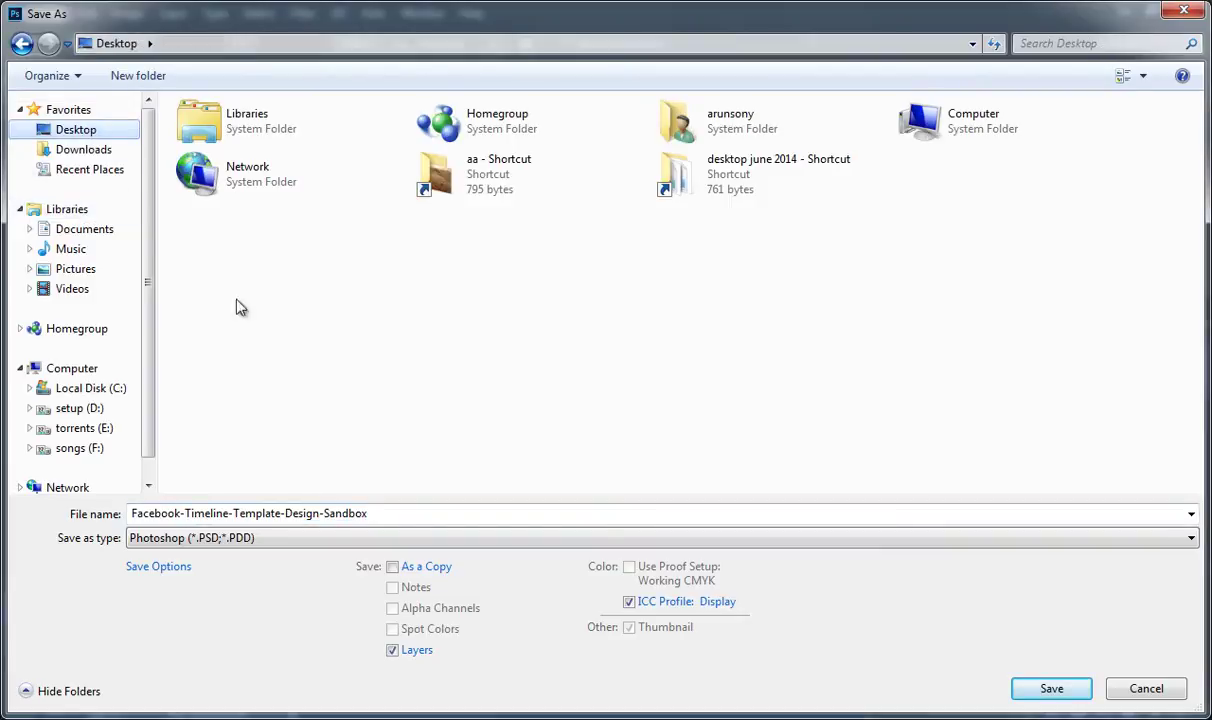
pyautogui.click(352, 540)
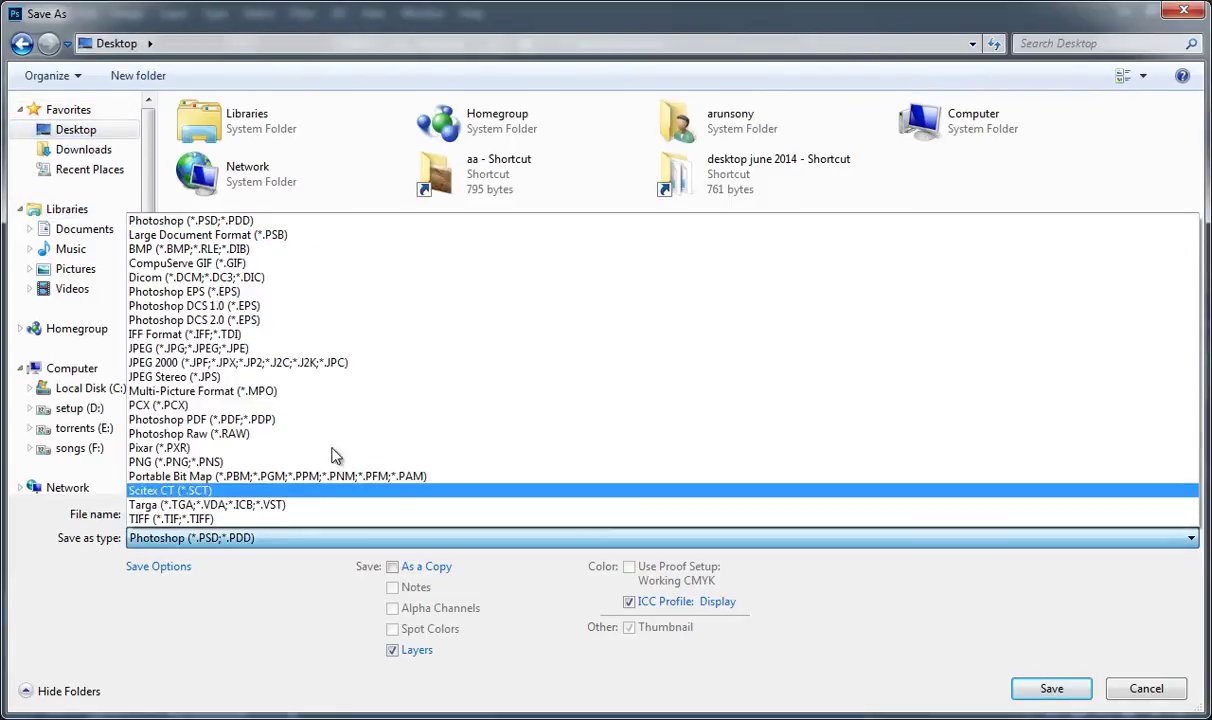
pyautogui.click(318, 348)
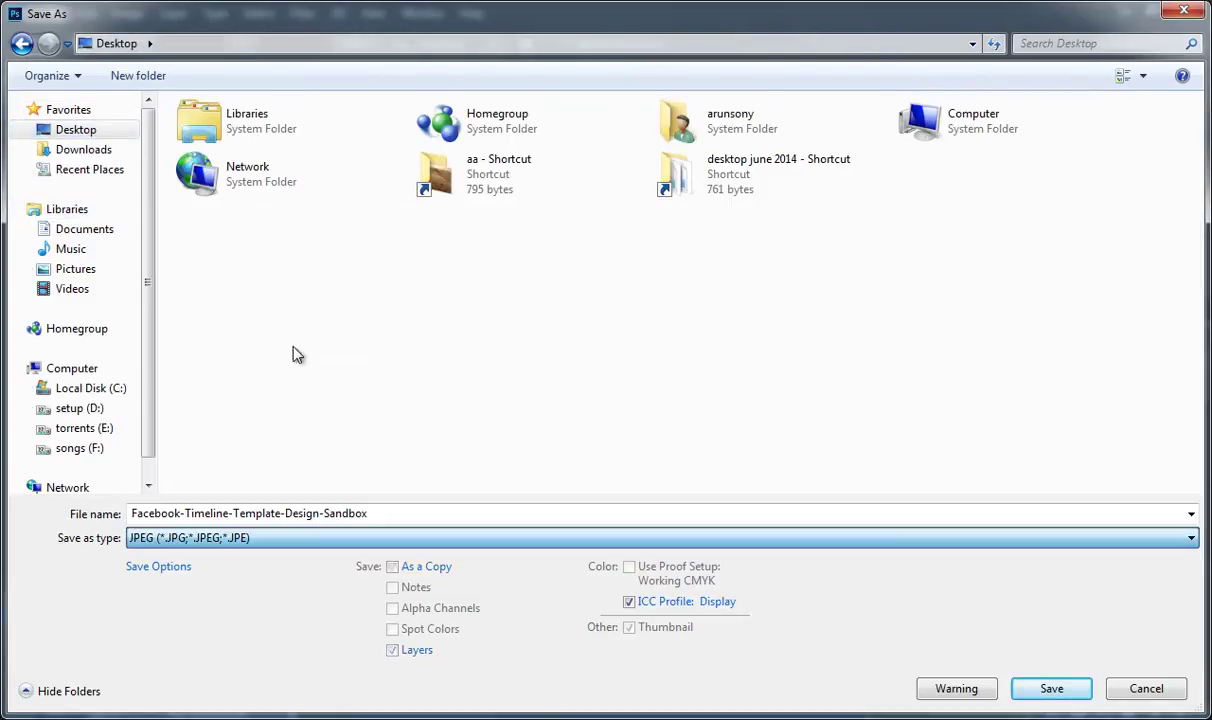
pyautogui.click(1051, 689)
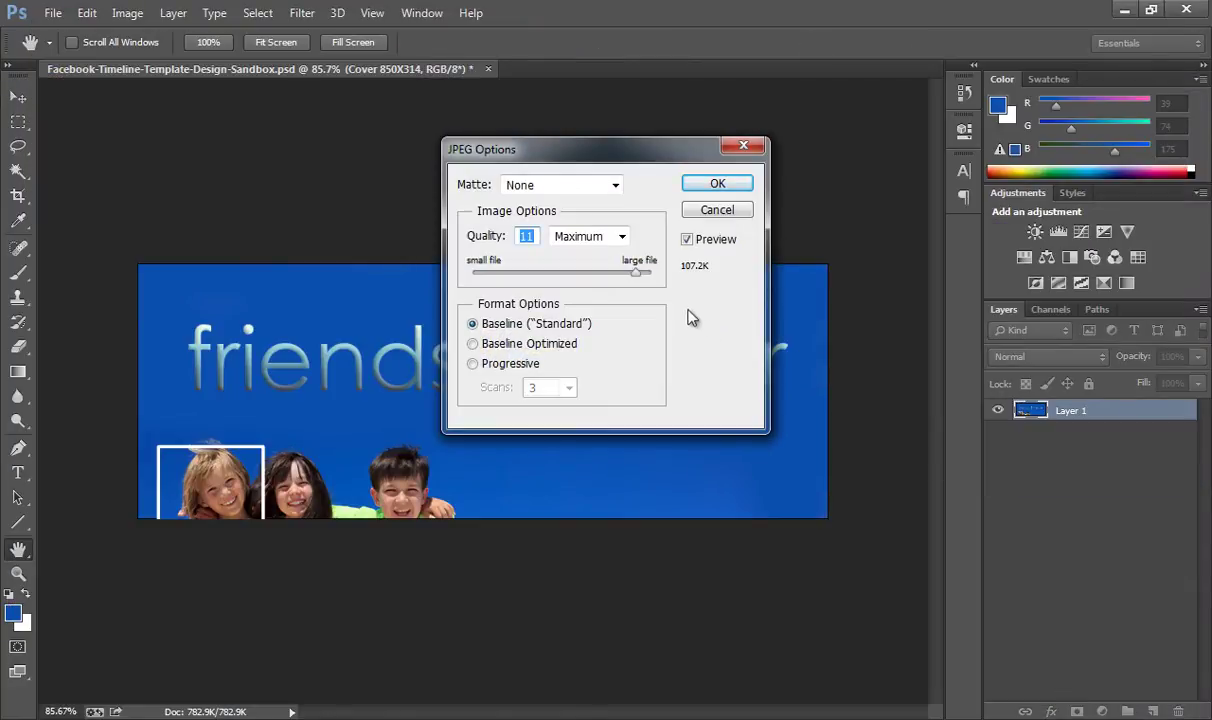
pyautogui.click(717, 185)
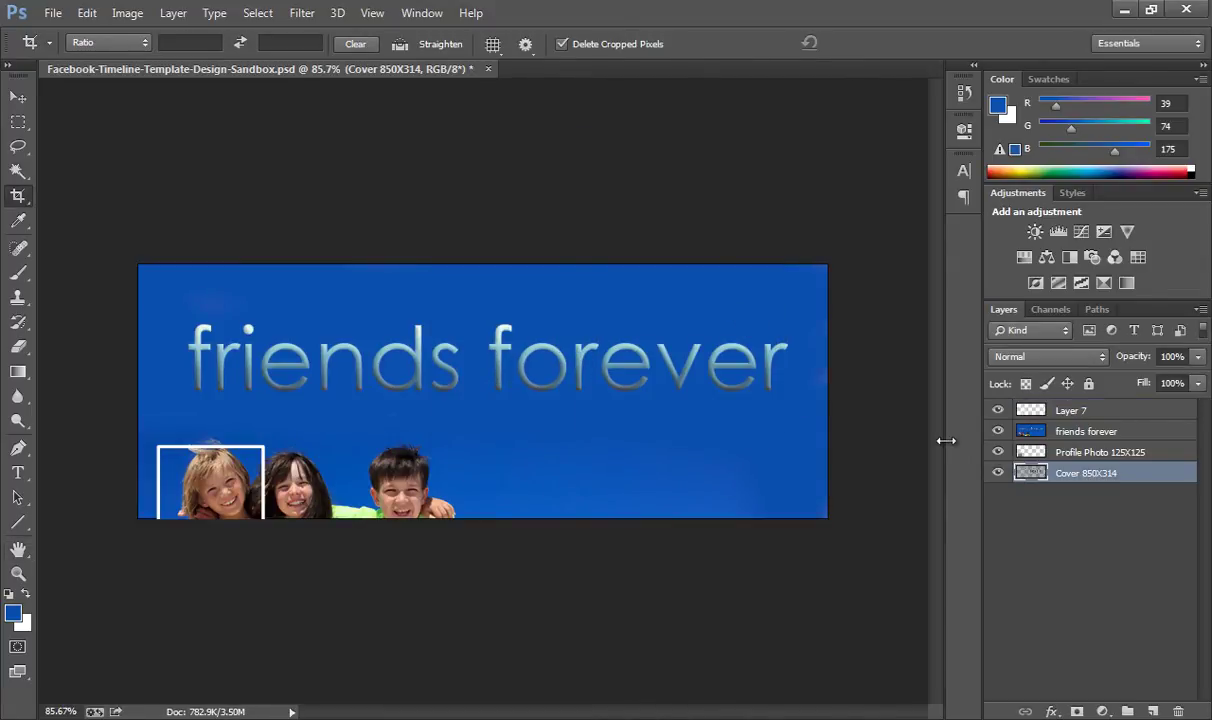
# Step: Undo the cover crop, deselect, and crop the canvas to the Profile Photo 125X125 layer's outline
pyautogui.hotkey('ctrl', 'z')
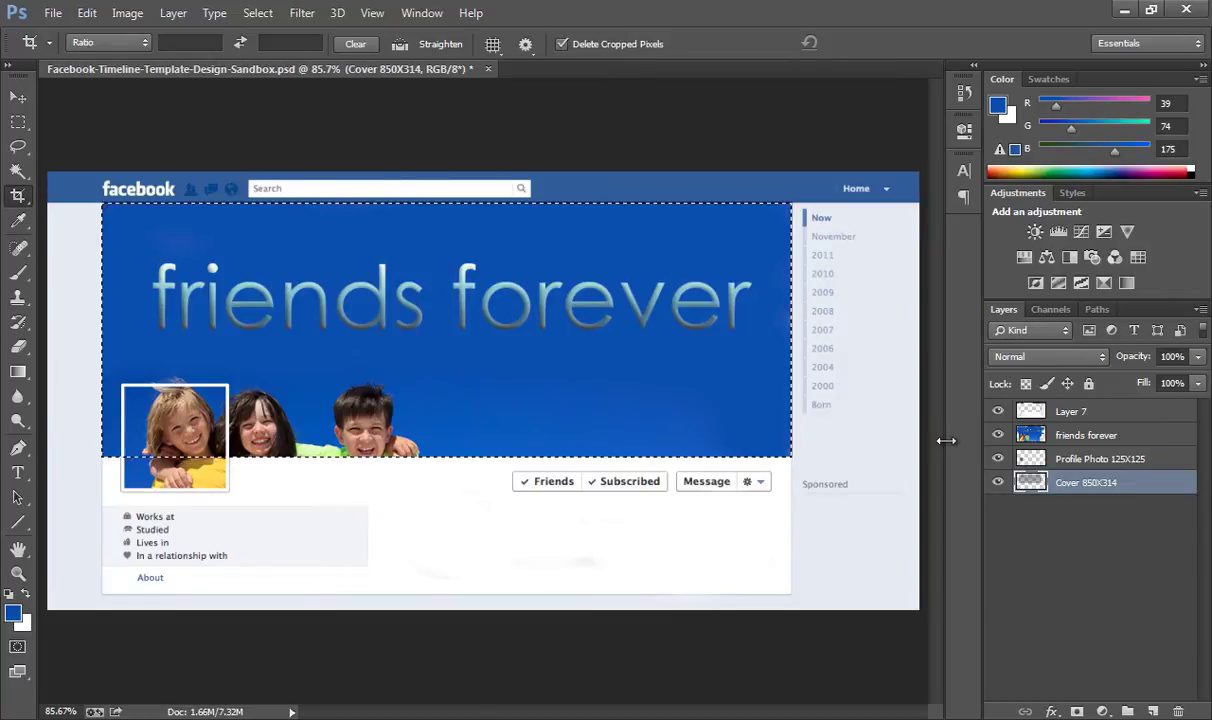
pyautogui.hotkey('ctrl', 'd')
pyautogui.click(1031, 462)
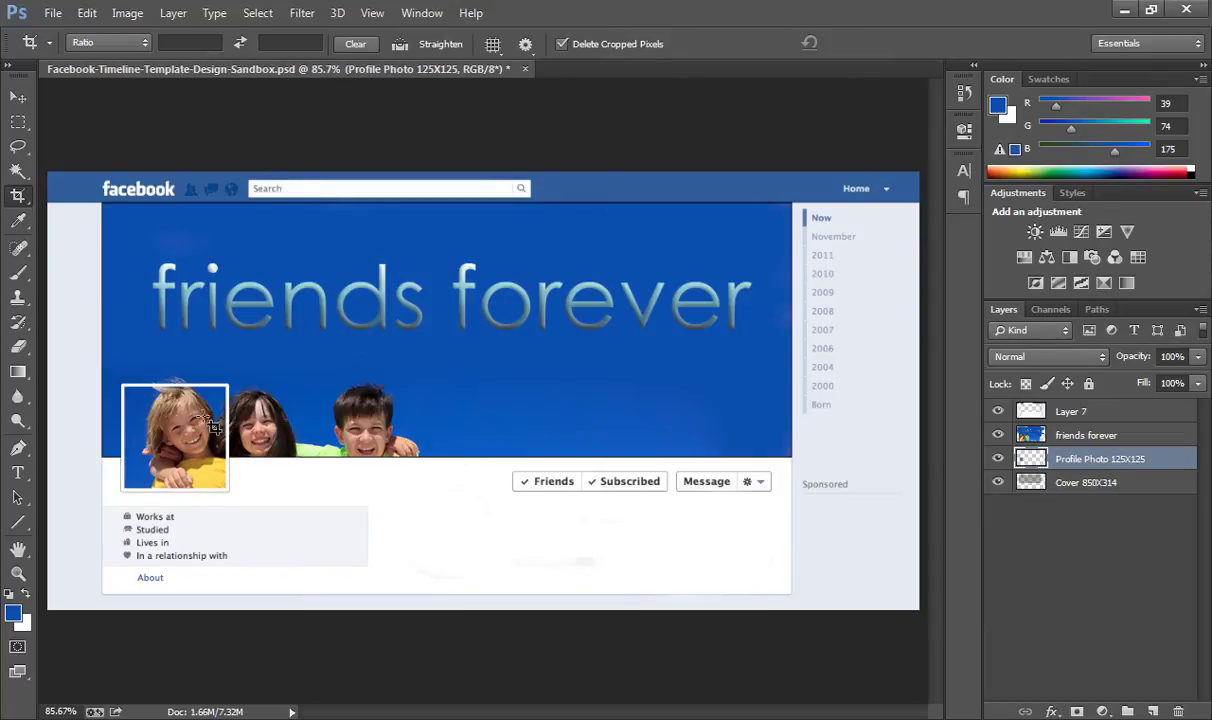
pyautogui.keyDown('ctrl'); pyautogui.click(1031, 460); pyautogui.keyUp('ctrl')
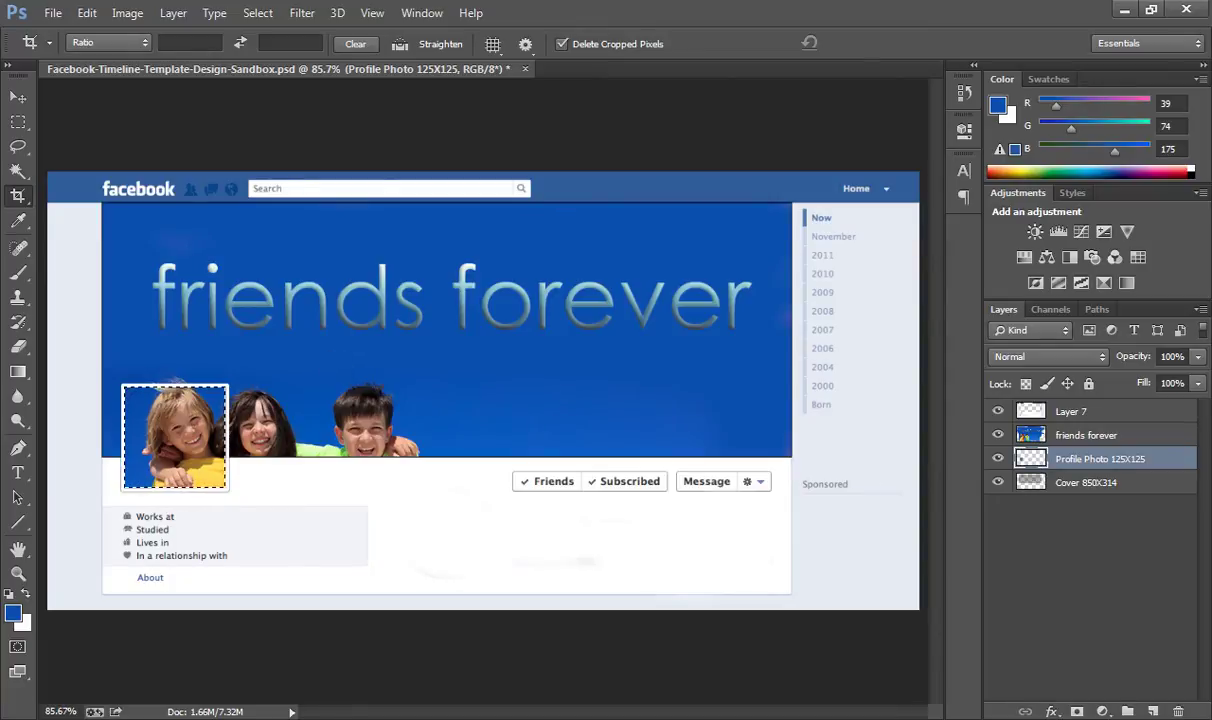
pyautogui.click(25, 200)
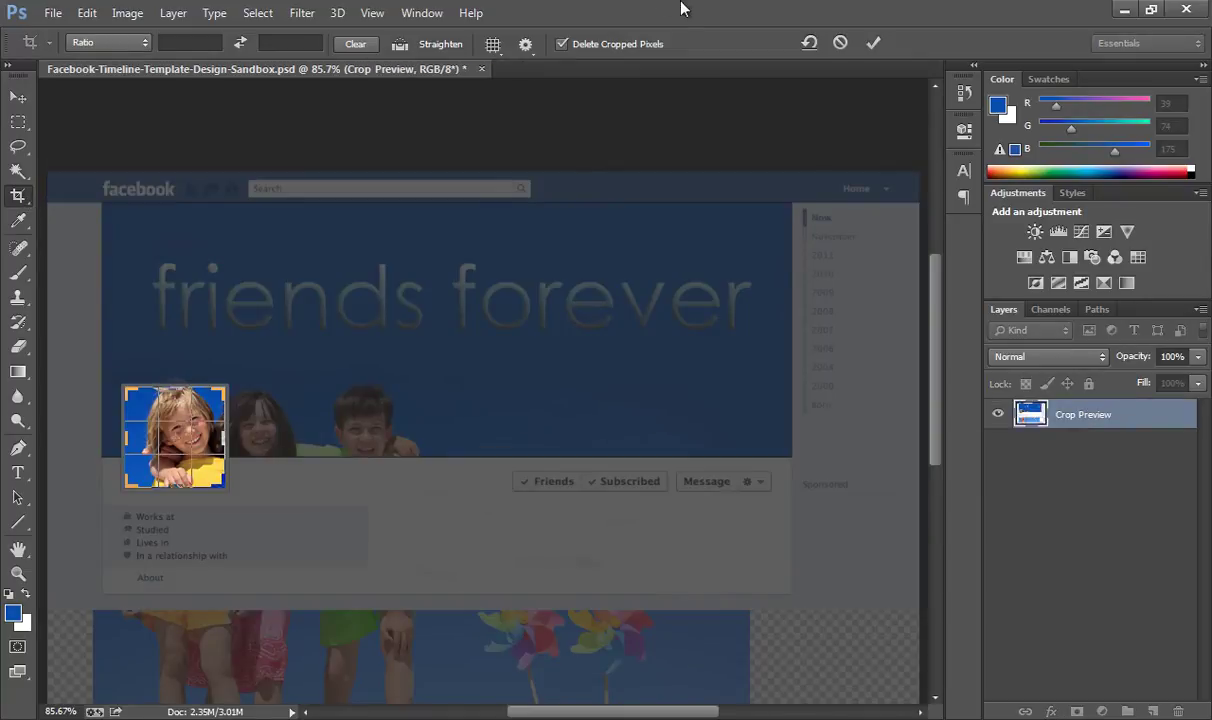
pyautogui.click(870, 43)
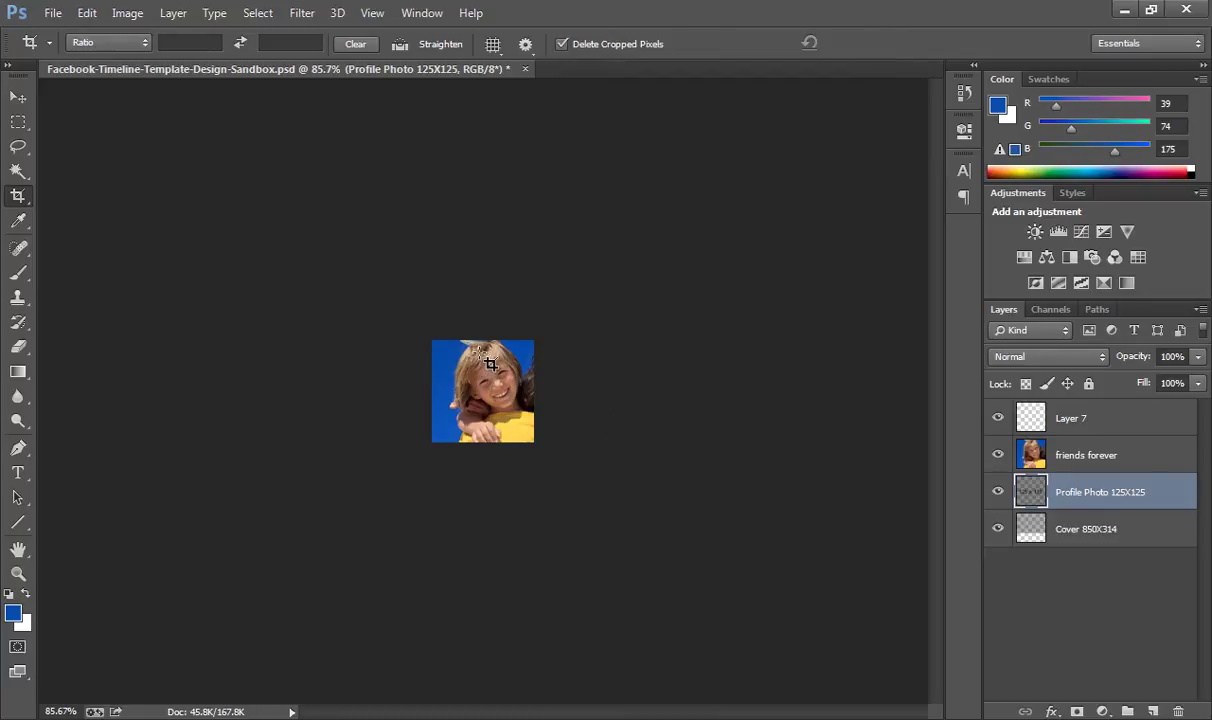
# Step: Save the 125 x 125 profile crop to Downloads as a Maximum-quality JPEG named 'profile pic'
pyautogui.click(50, 14)
pyautogui.click(95, 241)
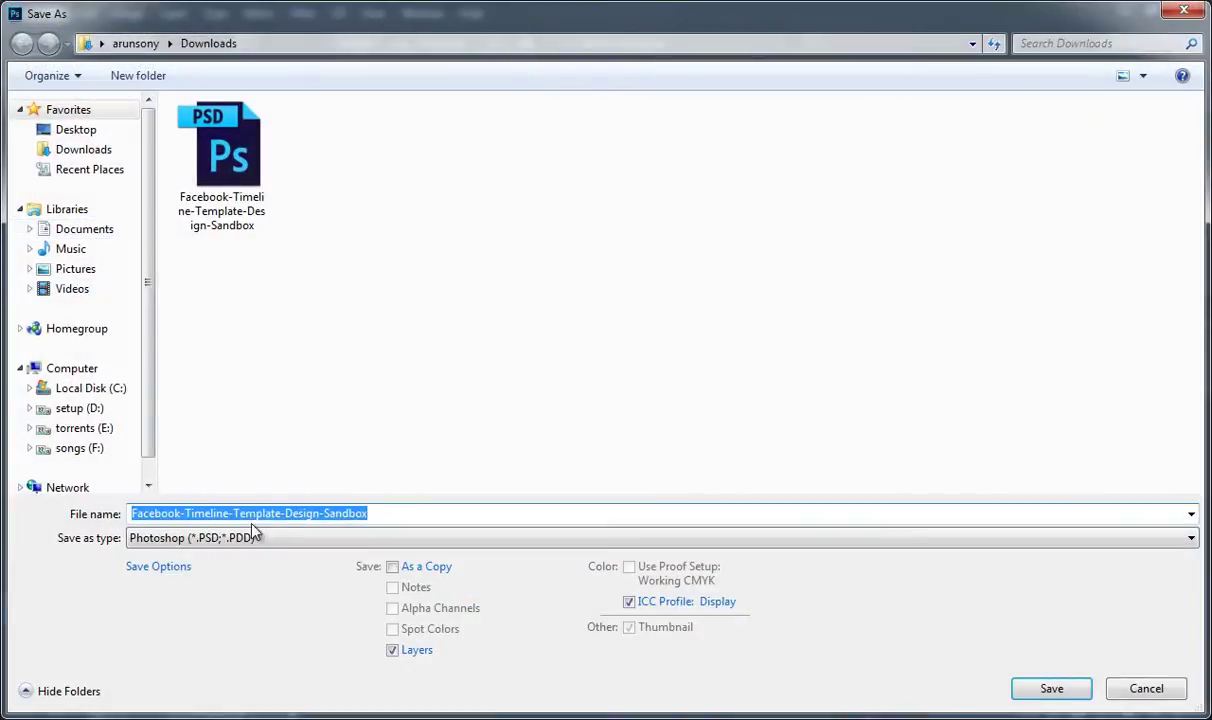
pyautogui.click(265, 540)
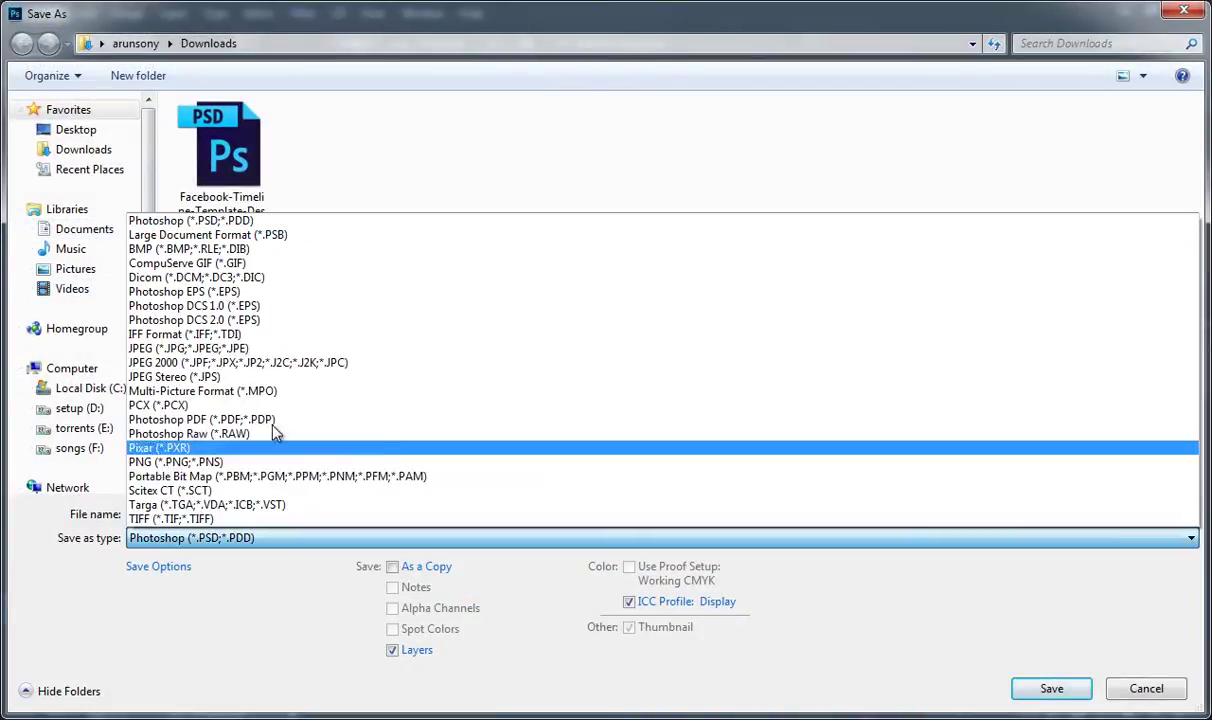
pyautogui.click(270, 352)
pyautogui.click(383, 516)
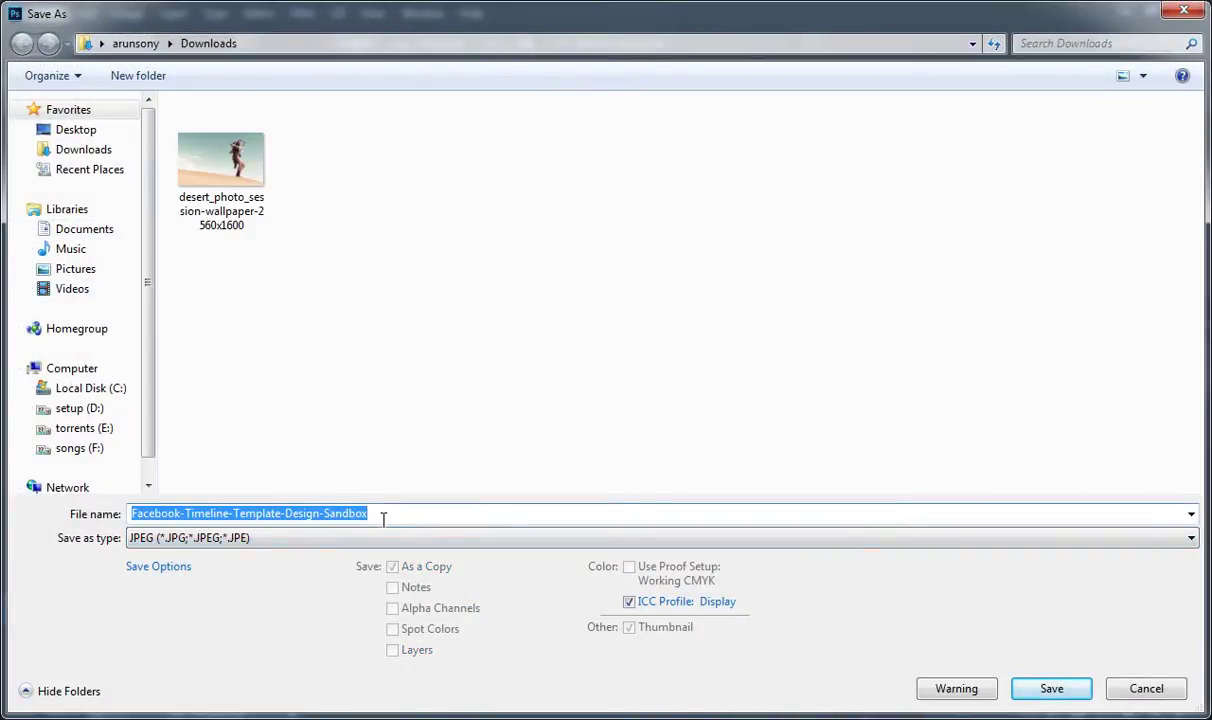
pyautogui.write('fpr')
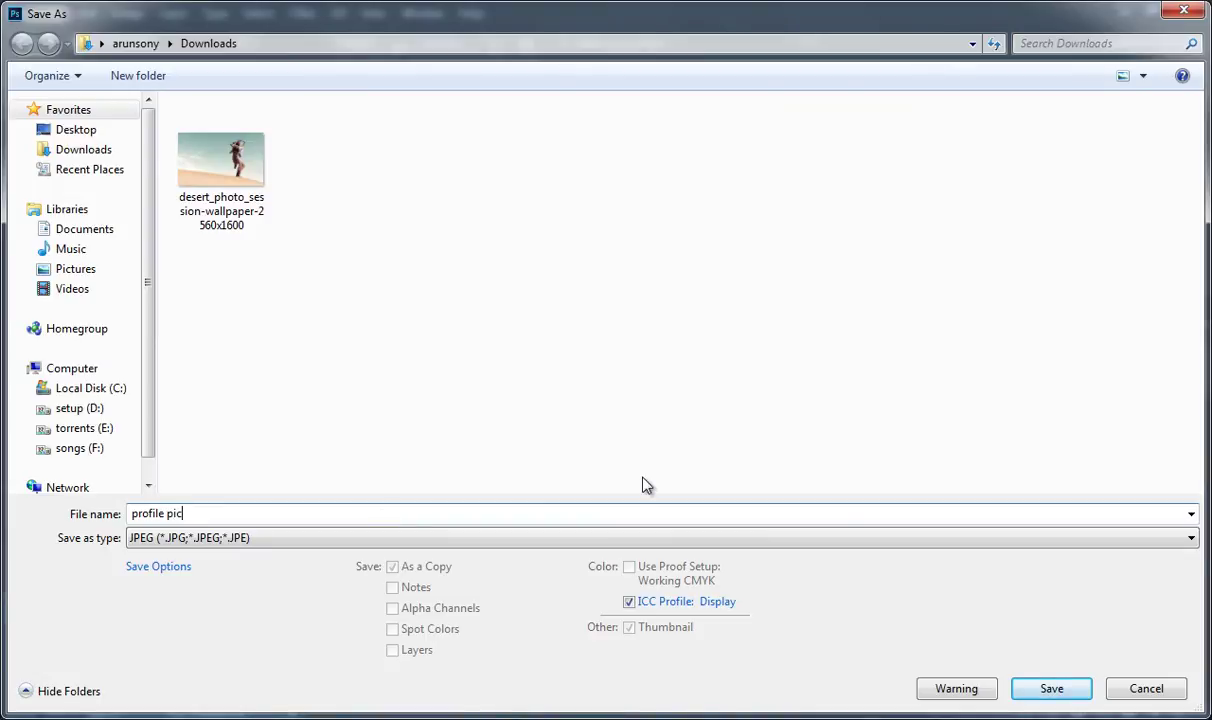
pyautogui.click(1047, 686)
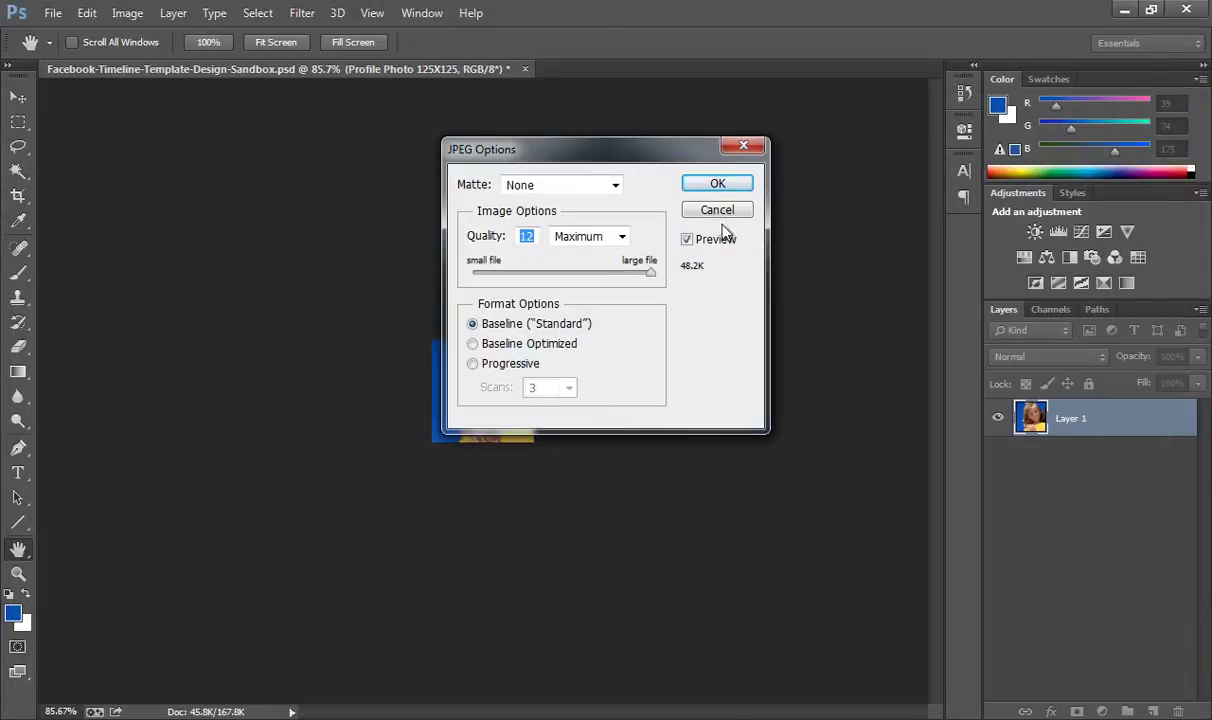
pyautogui.click(717, 184)
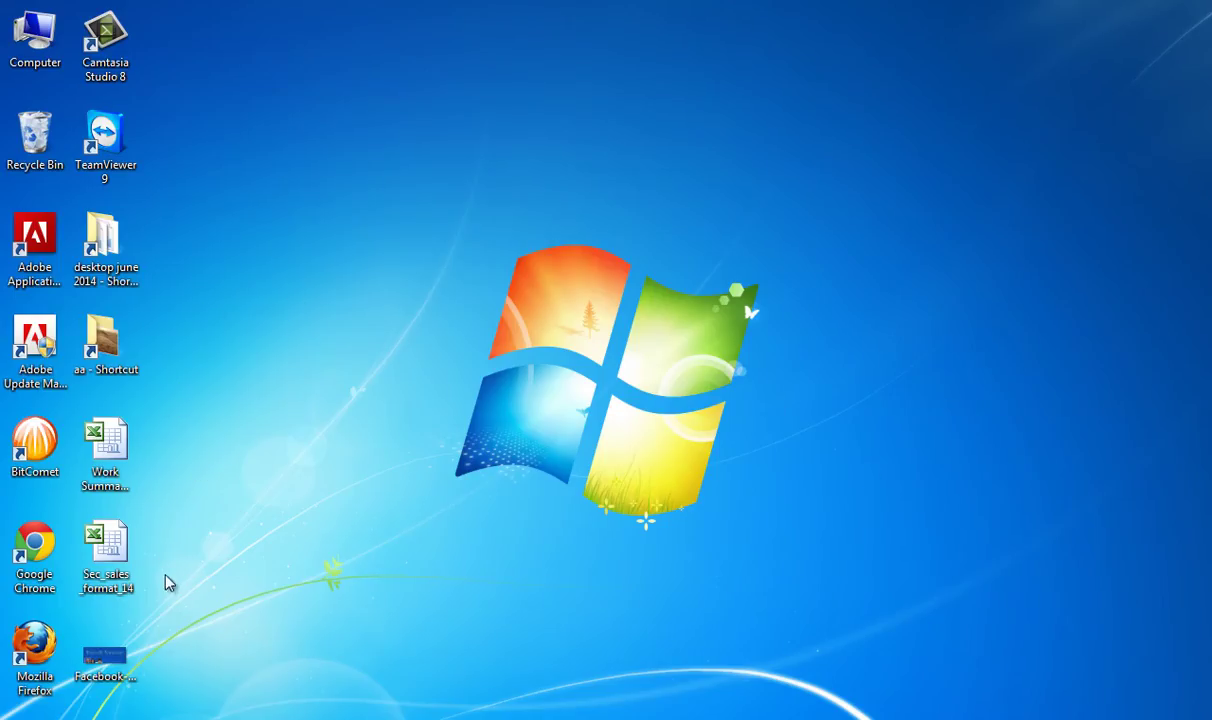
# Step: Save the profile photo on the Desktop as JPEG 'Facebook-Timeline-Template-Design-Sandbox2' at quality 12
pyautogui.click(435, 705)
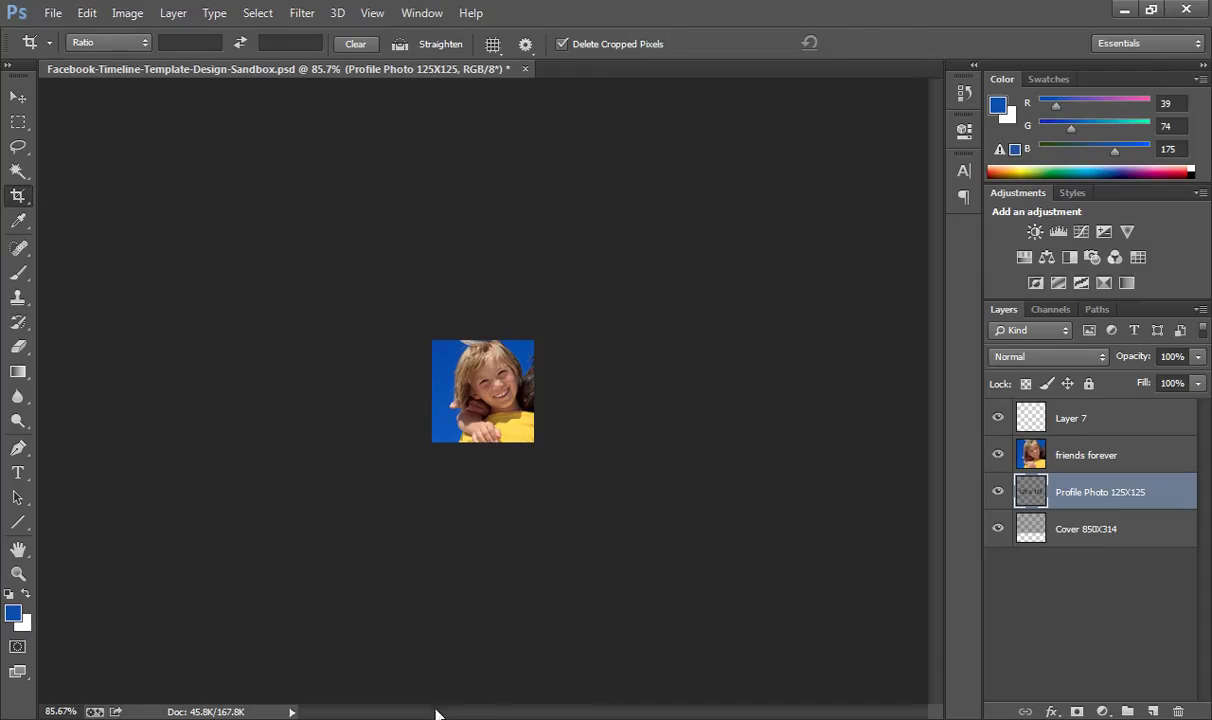
pyautogui.click(50, 13)
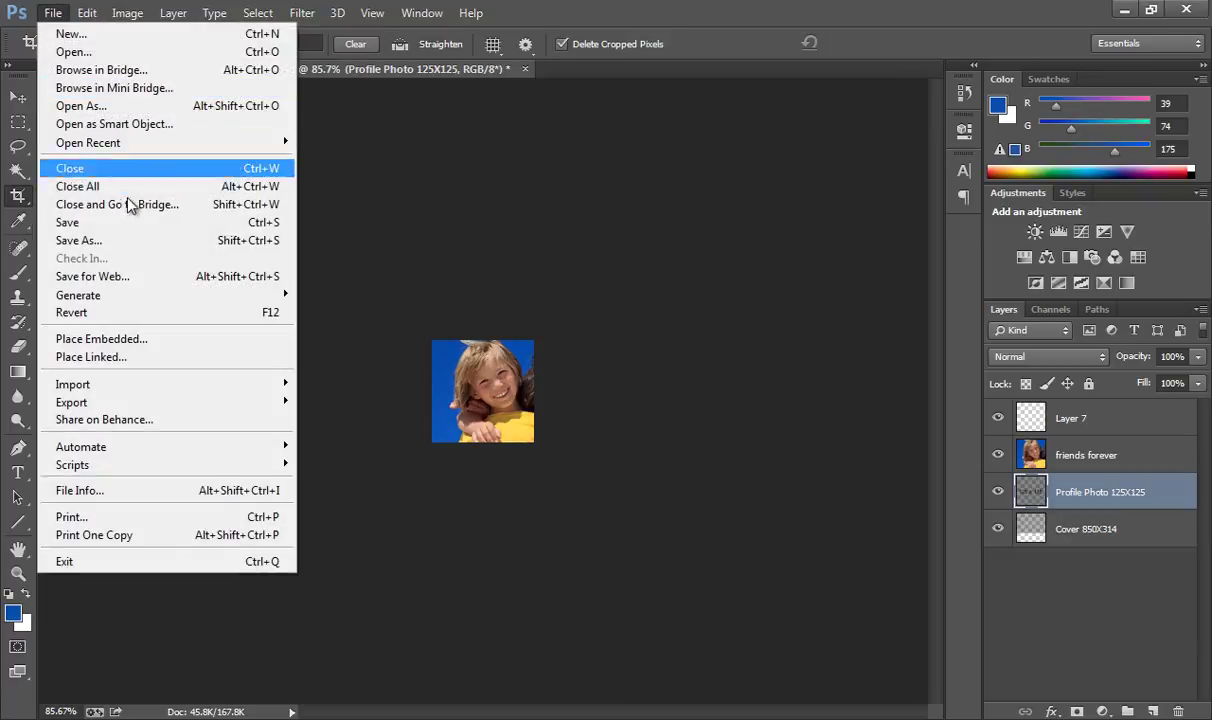
pyautogui.click(109, 242)
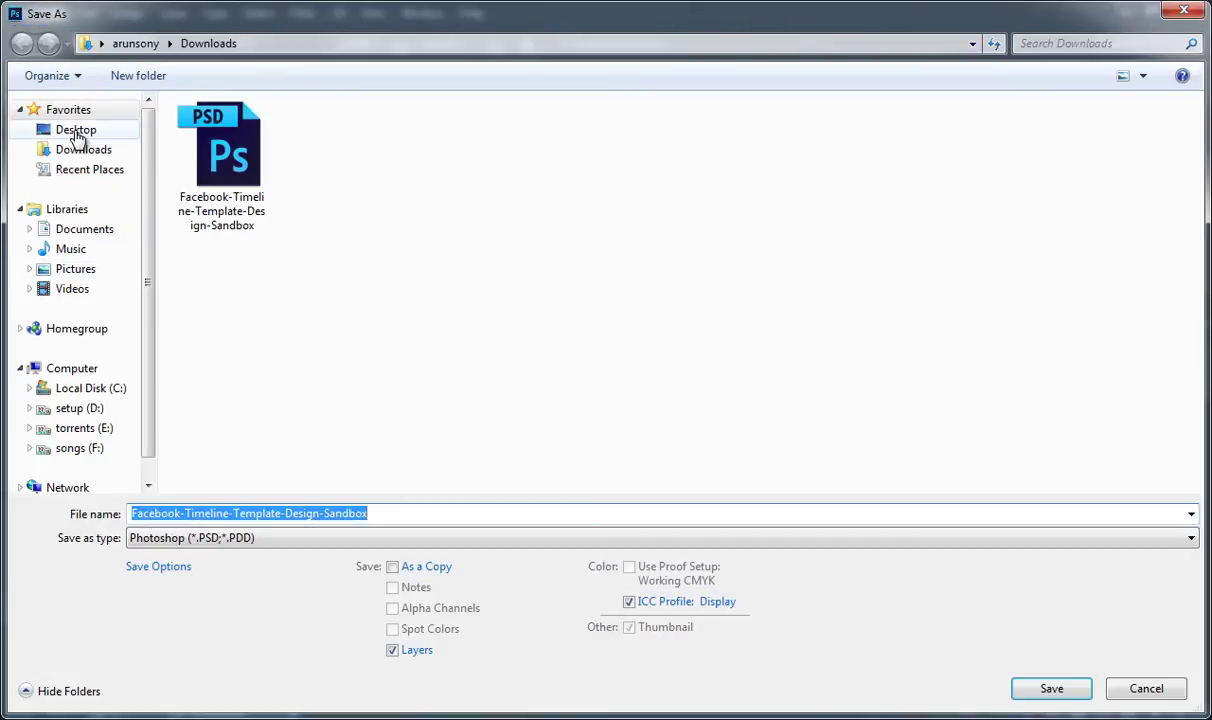
pyautogui.click(76, 131)
pyautogui.click(248, 538)
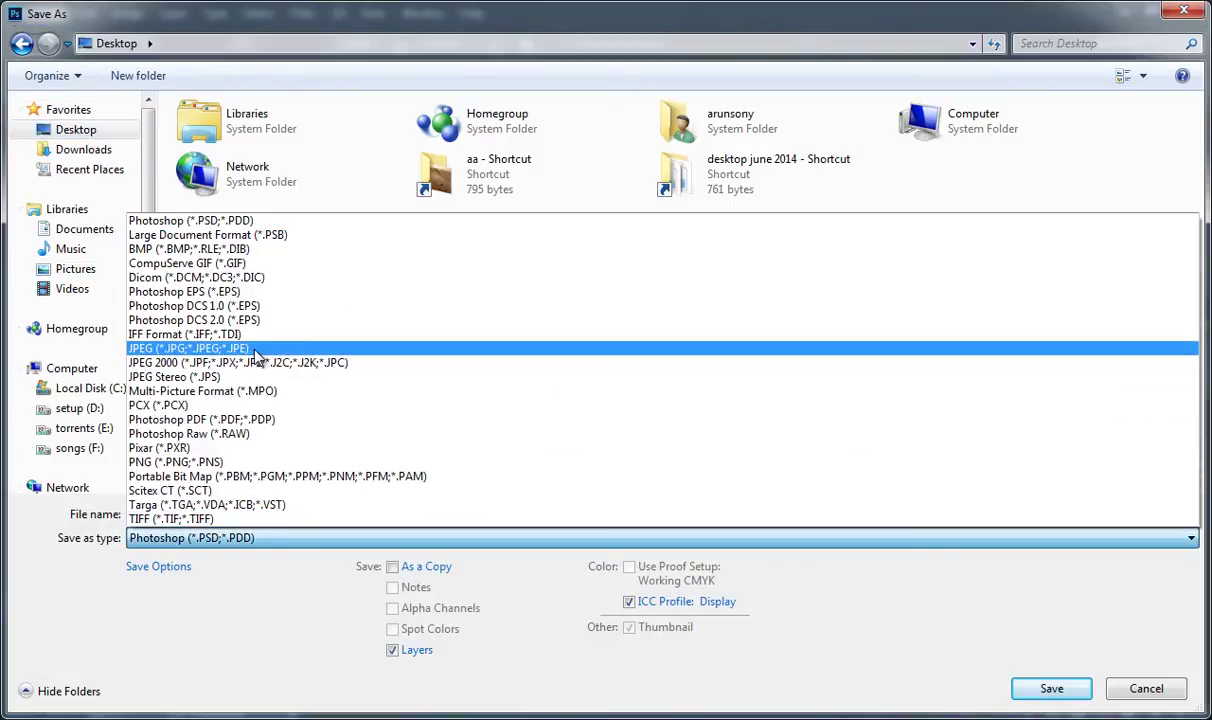
pyautogui.click(250, 346)
pyautogui.click(385, 517)
pyautogui.doubleClick(386, 517)
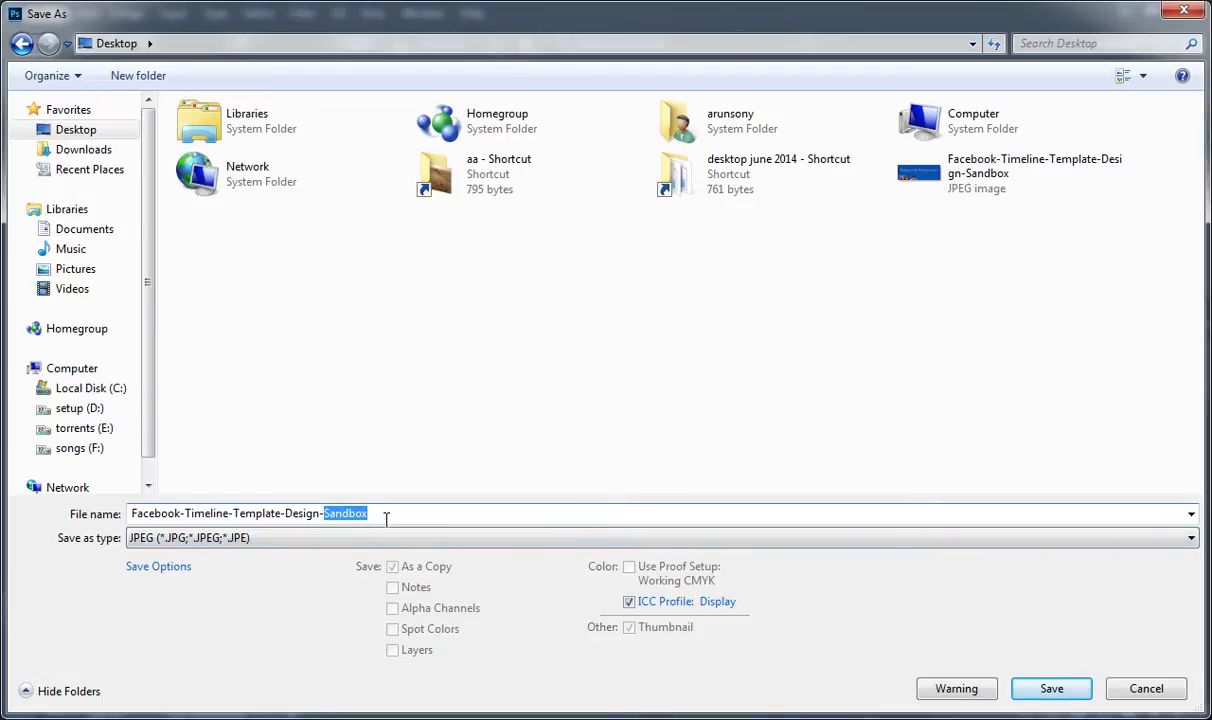
pyautogui.click(386, 517)
pyautogui.write('2')
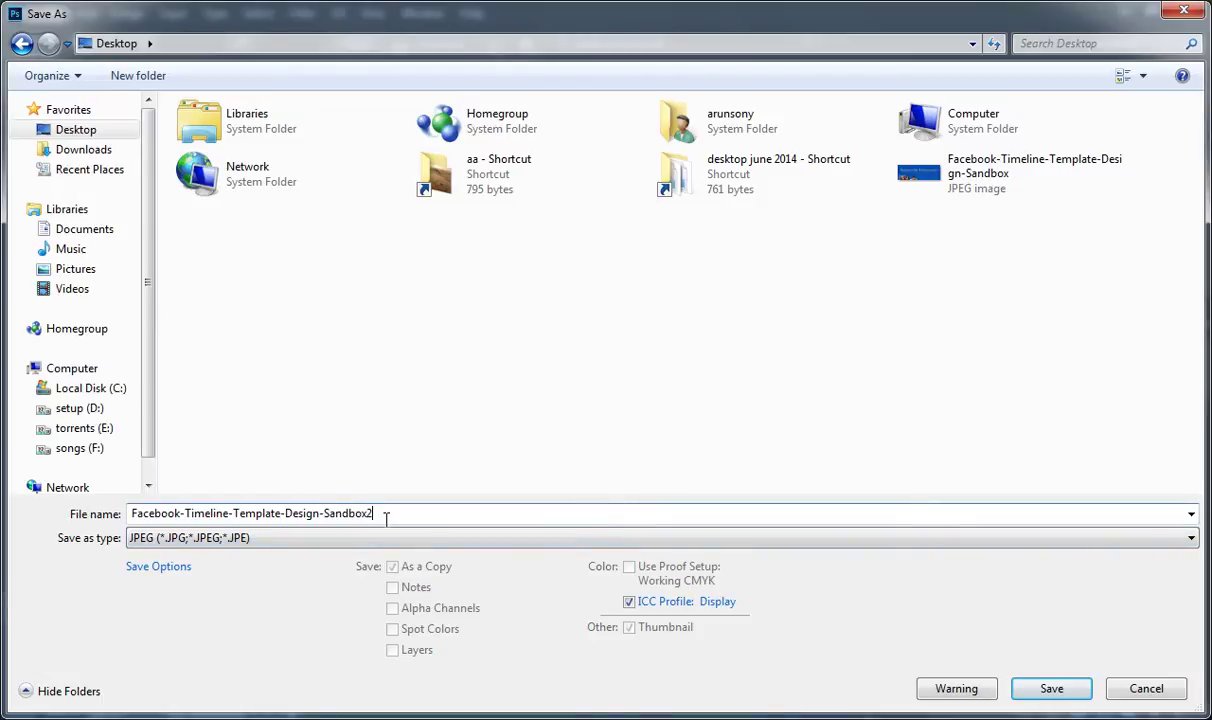
pyautogui.click(1066, 692)
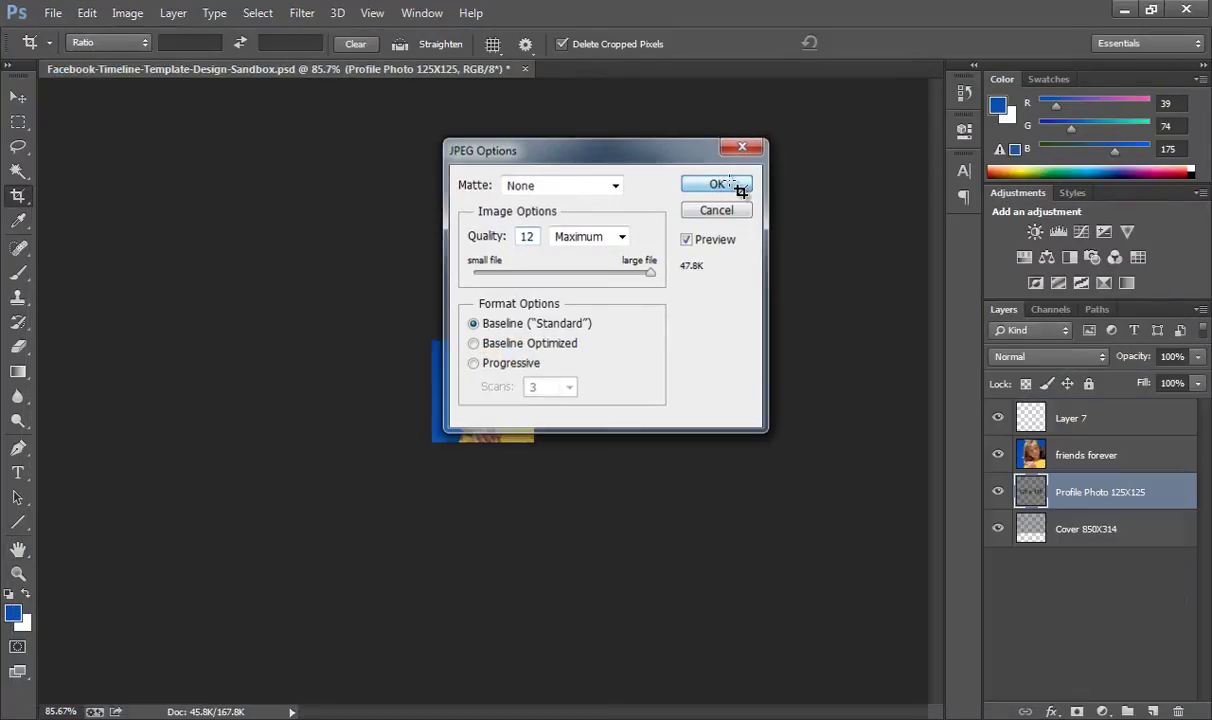
pyautogui.click(717, 184)
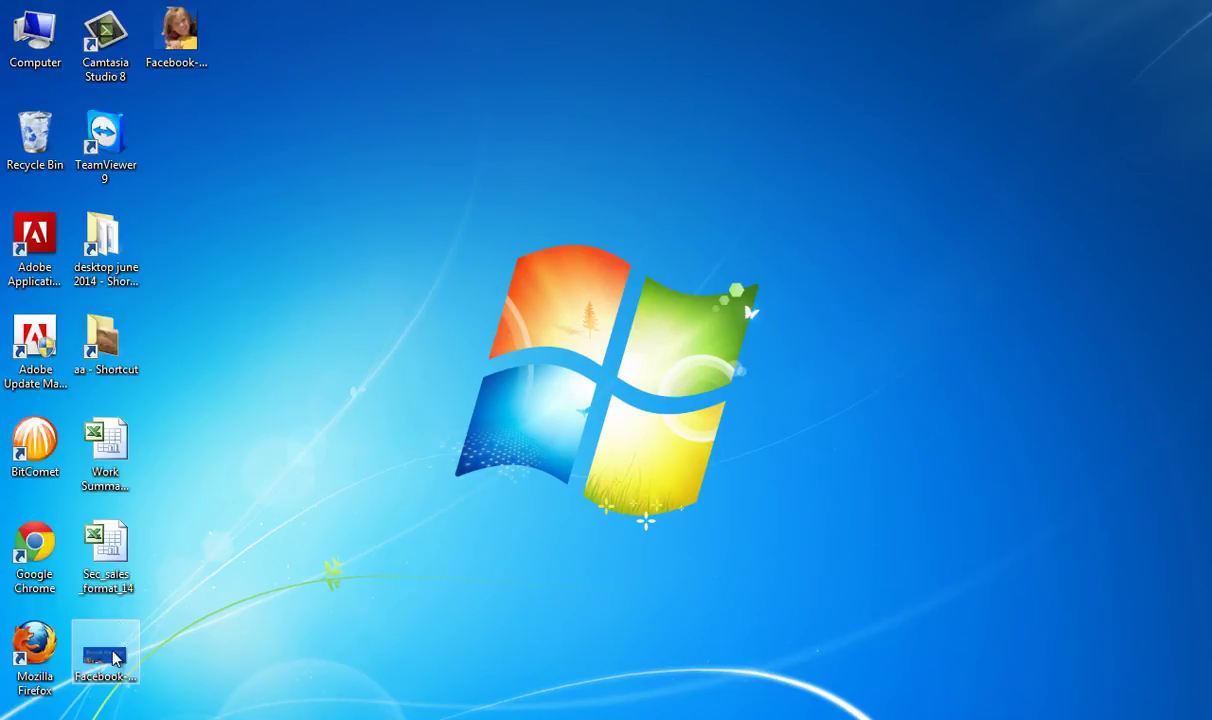
pyautogui.doubleClick(112, 658)
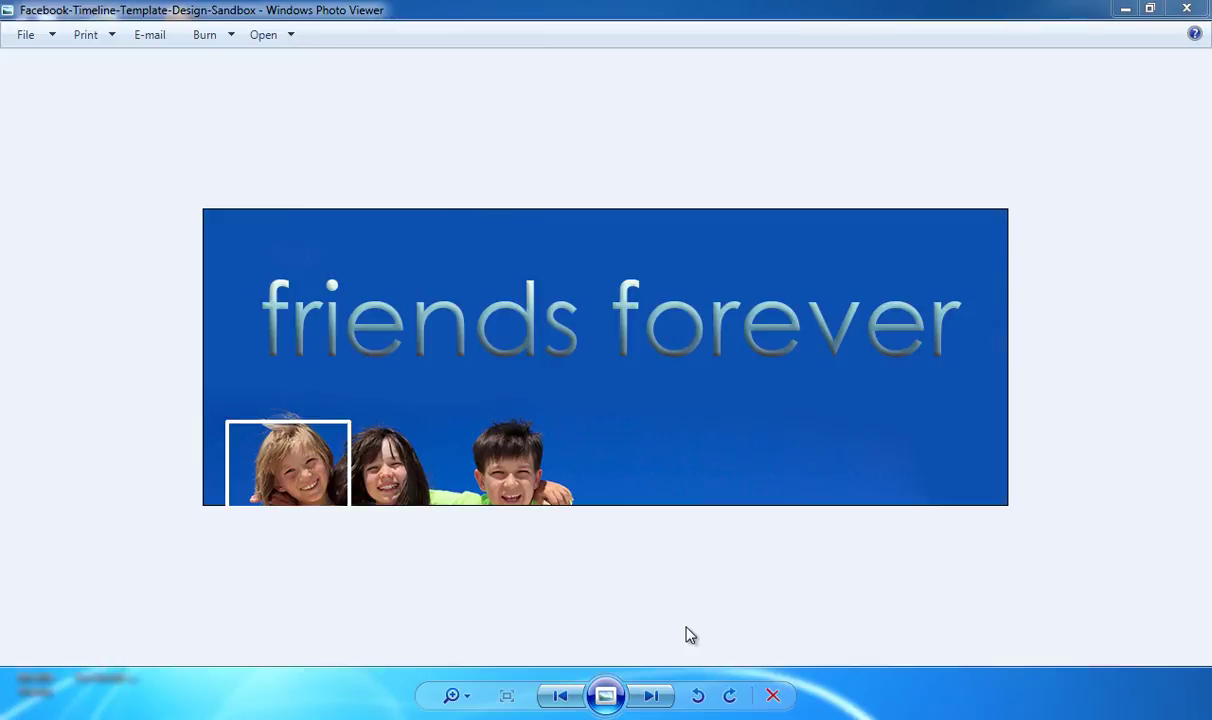
pyautogui.click(660, 696)
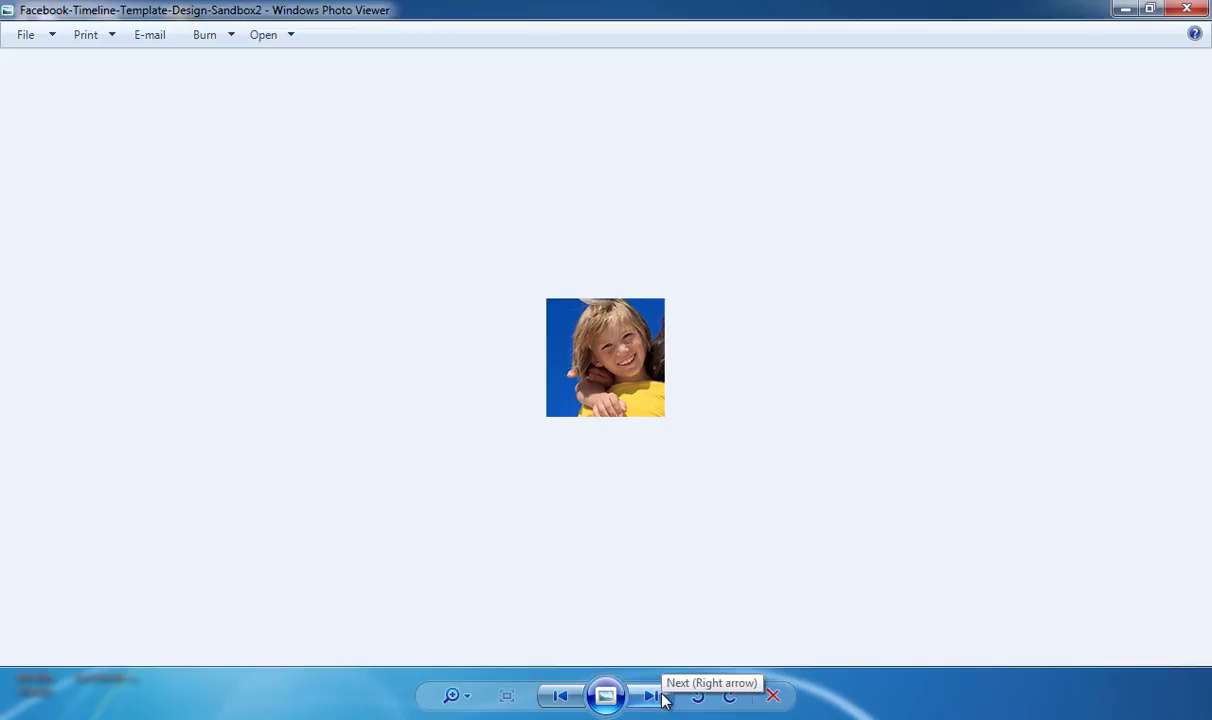
pyautogui.click(1190, 11)
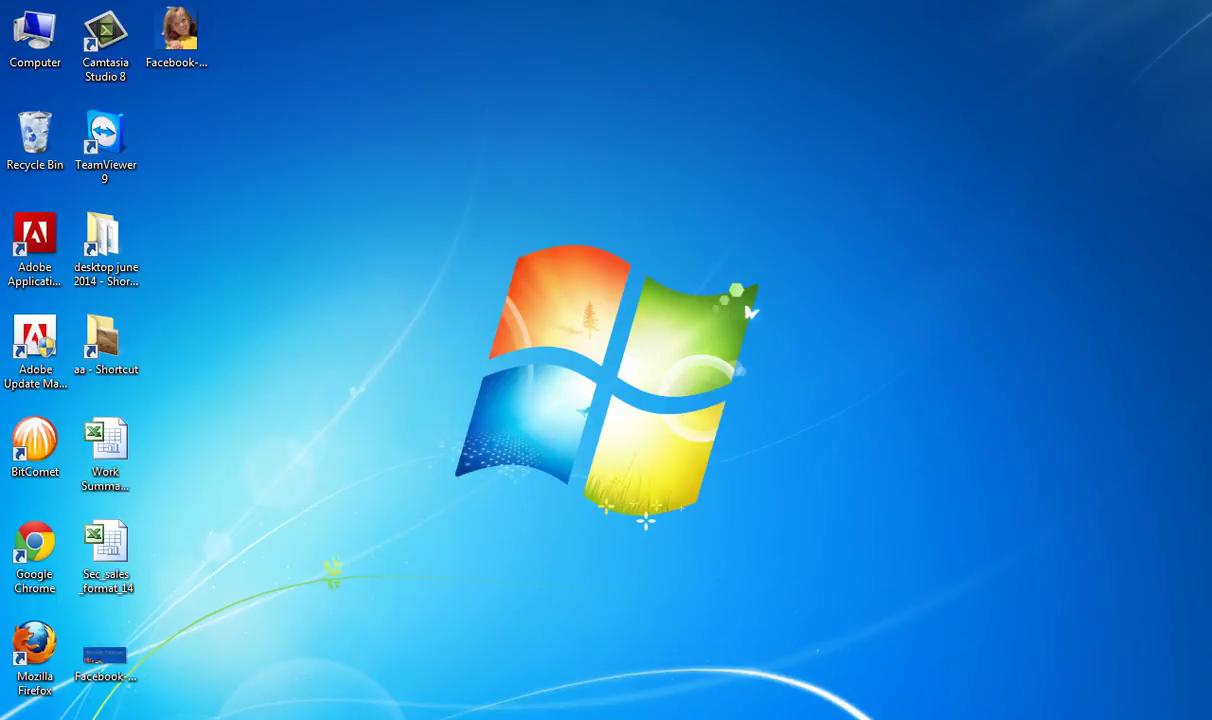
# Step: Return to Photoshop's full timeline mockup and dismiss the Windows colour-scheme prompt
pyautogui.click(446, 629)
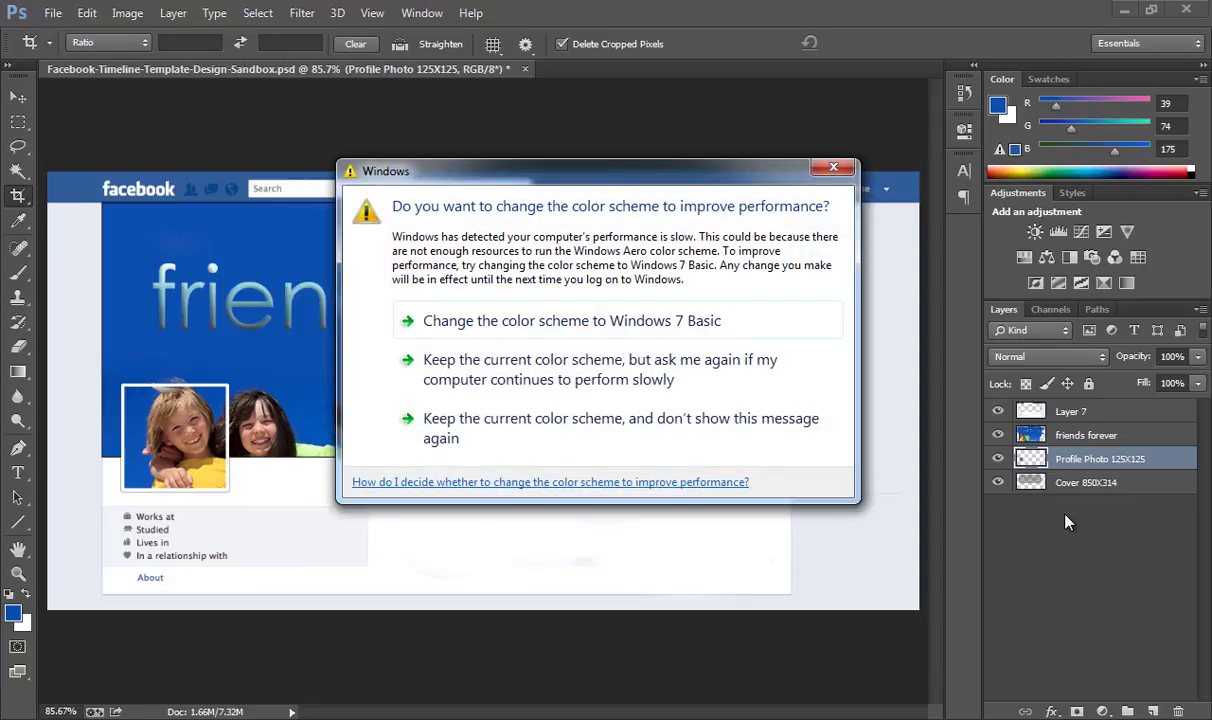
pyautogui.click(833, 167)
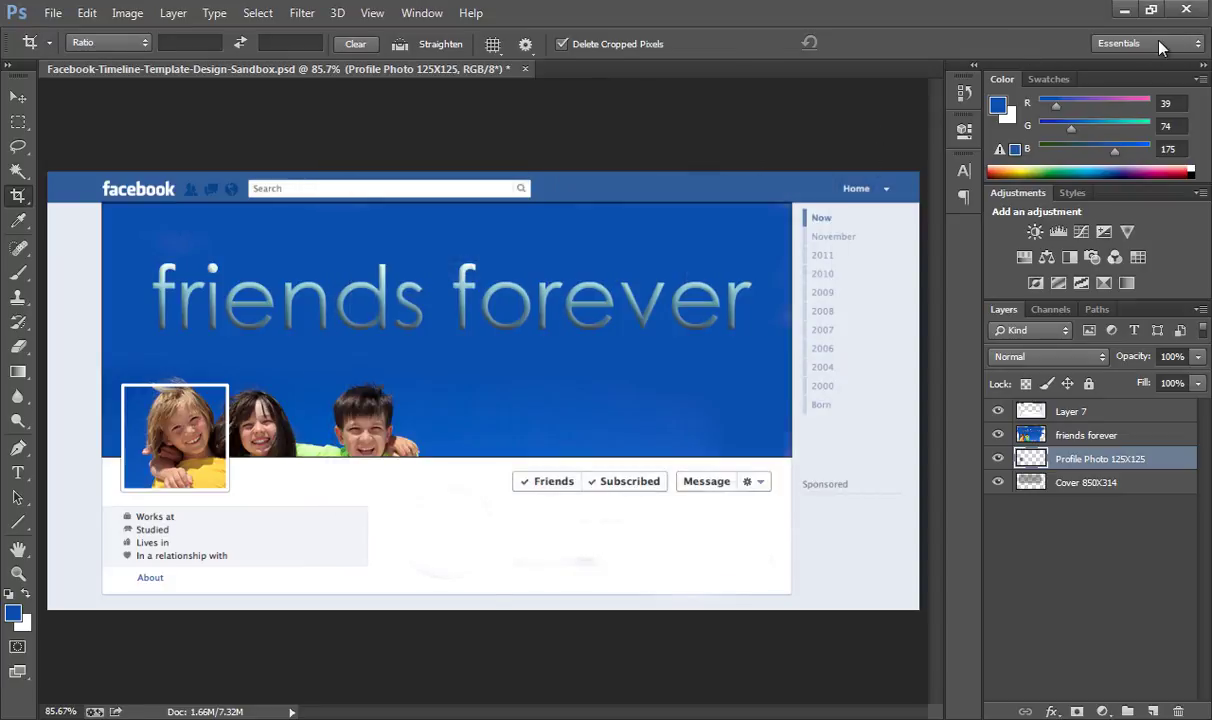